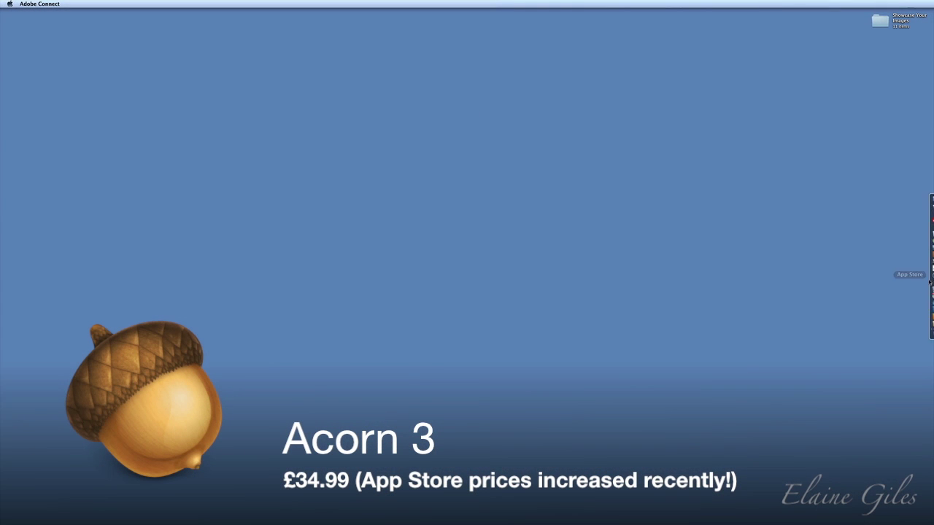
# Open Acorn's App Store product page from the Dock
pyautogui.moveTo(928, 282)
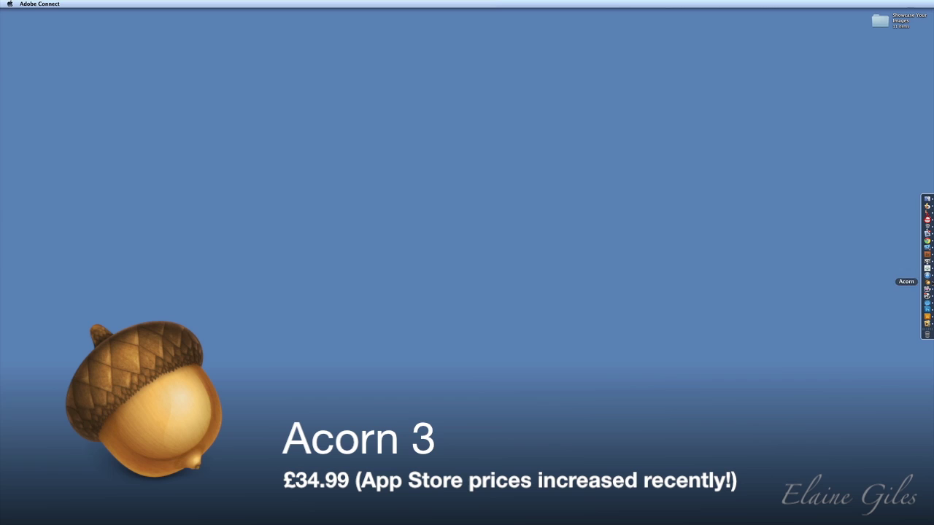
pyautogui.click(927, 274)
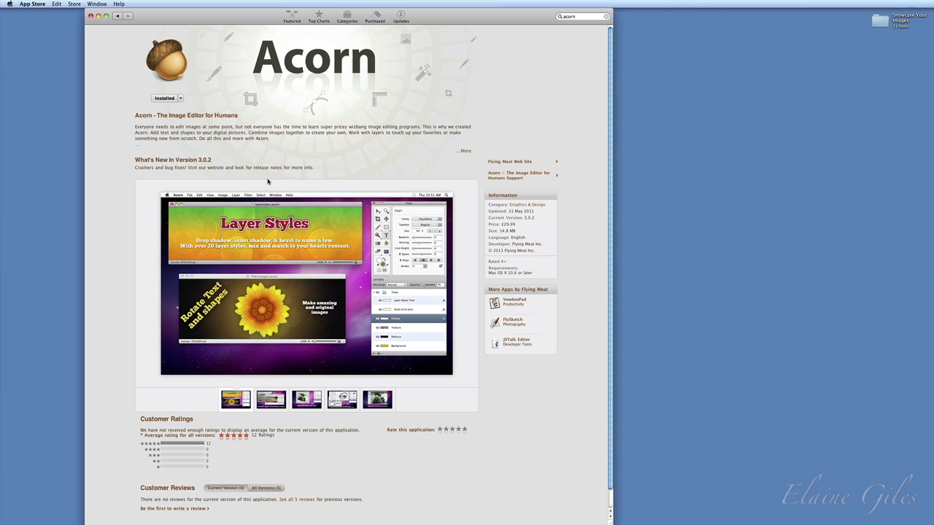
# Minimize the App Store window showing Acorn's page
pyautogui.click(98, 15)
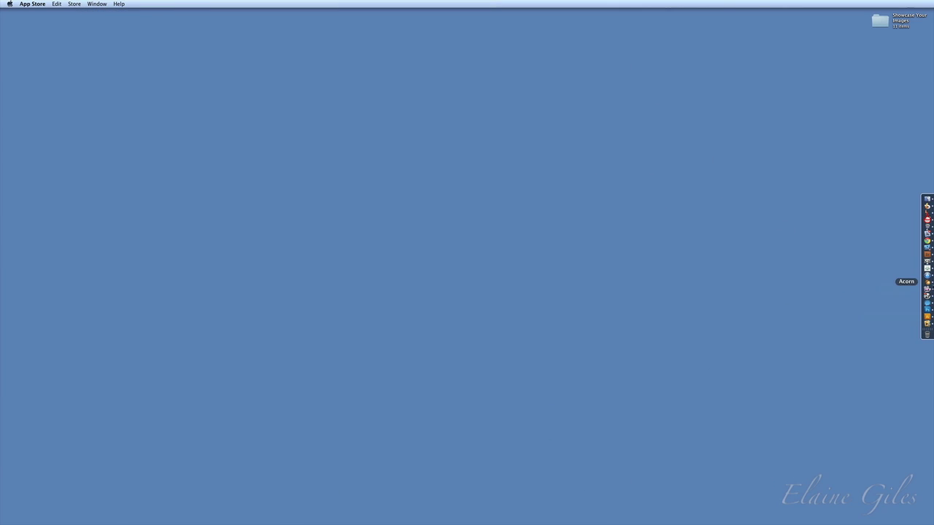
pyautogui.click(927, 281)
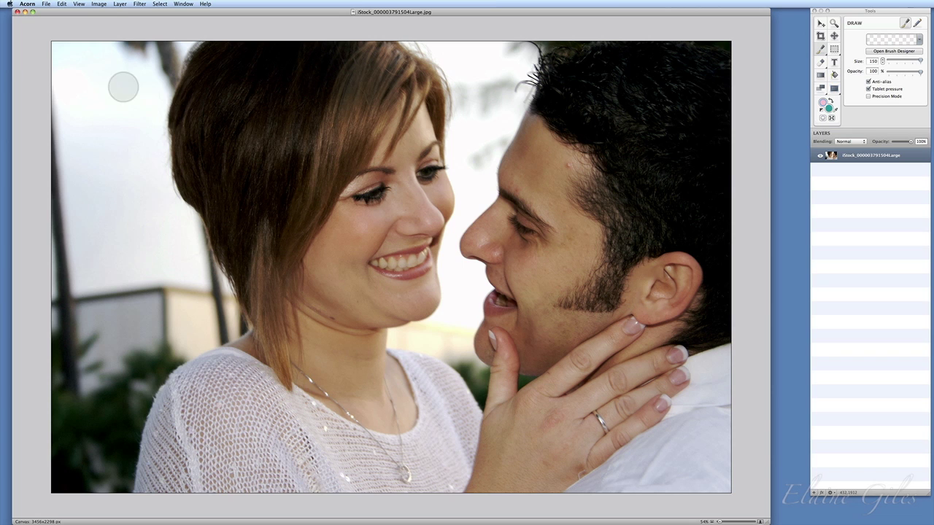
# Resize the image to 50 percent and zoom in until the photo fills the window
pyautogui.click(98, 4)
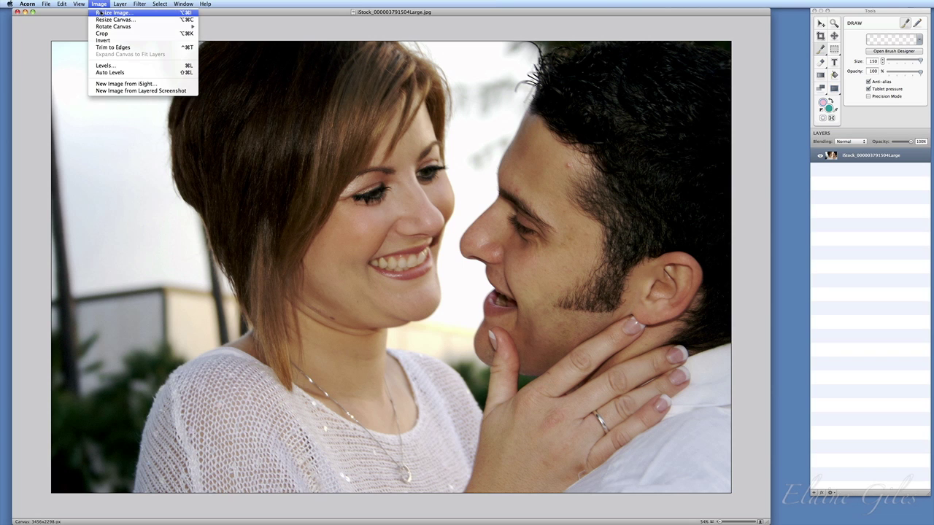
pyautogui.click(103, 15)
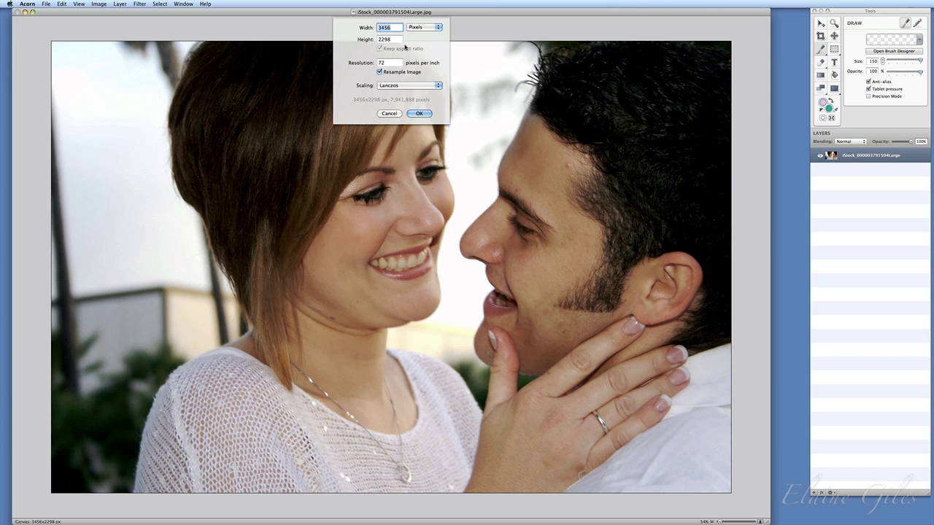
pyautogui.click(434, 28)
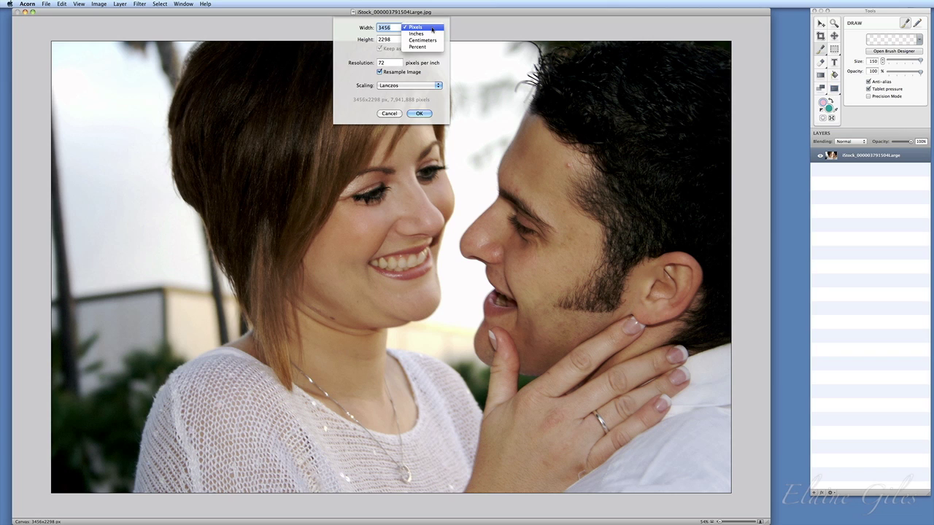
pyautogui.click(412, 46)
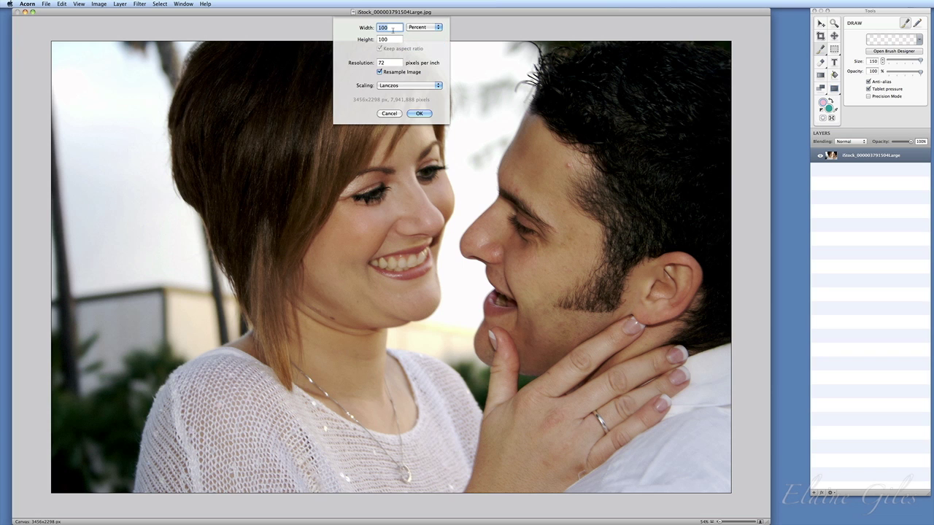
pyautogui.write('50')
pyautogui.click(418, 113)
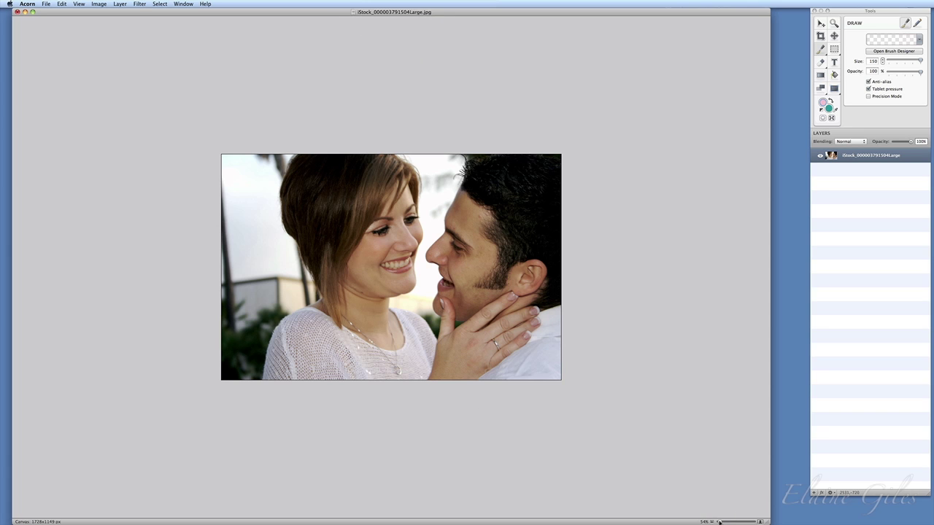
pyautogui.moveTo(718, 522); pyautogui.dragTo(721, 522)
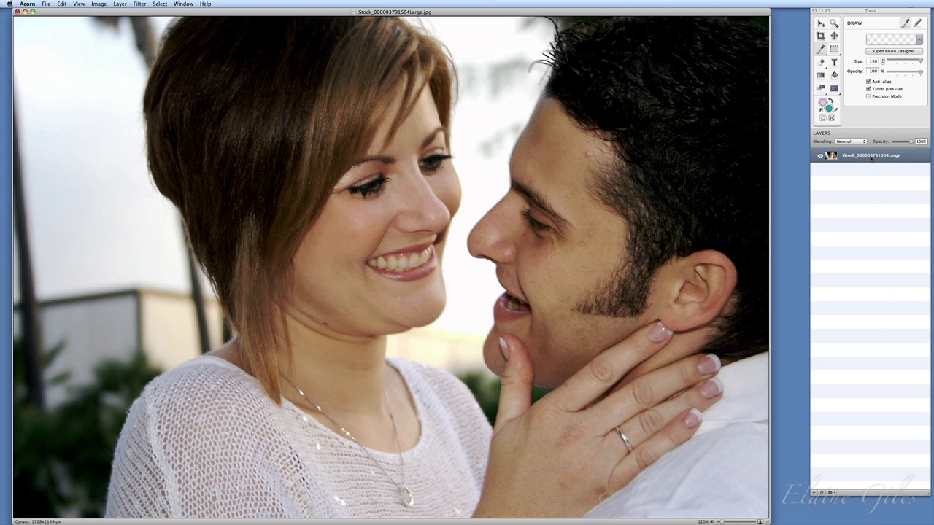
pyautogui.rightClick(871, 158)
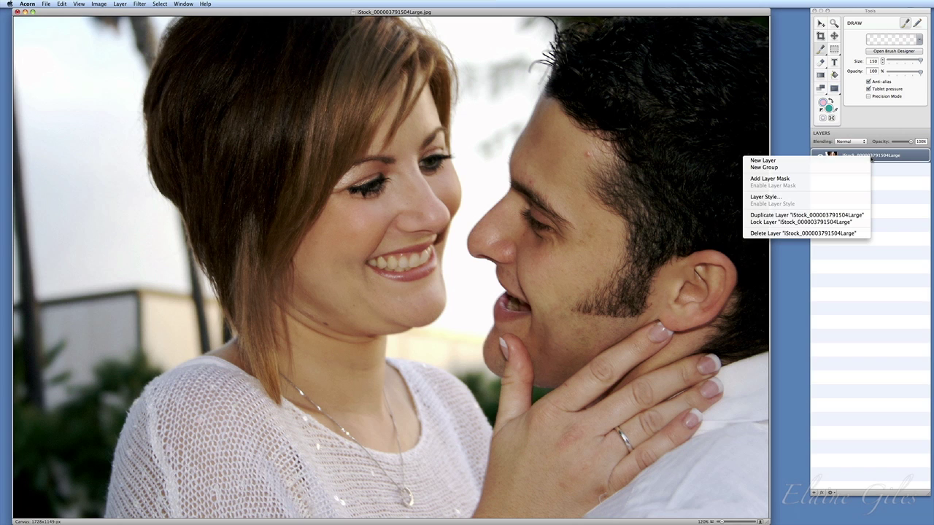
pyautogui.click(845, 215)
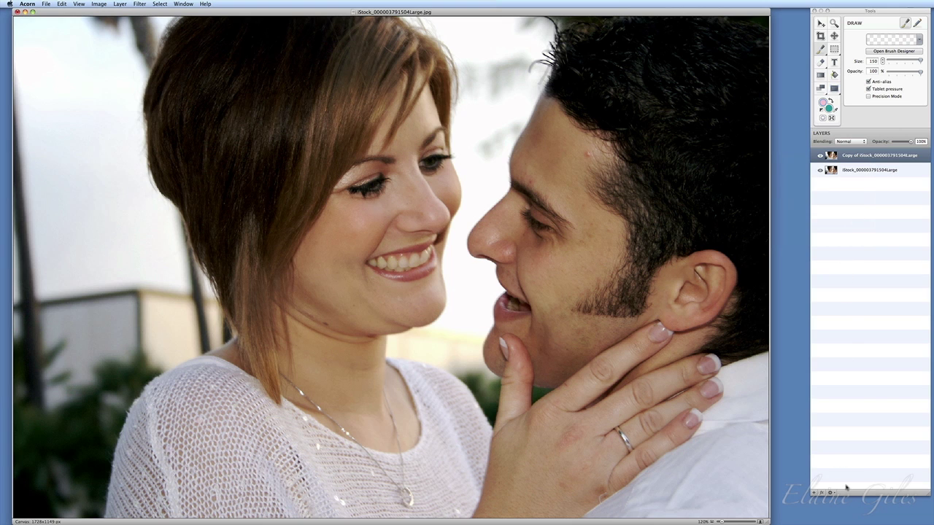
# Give the copied layer a Color Controls style with saturation near 0 and brightness 0.13
pyautogui.click(822, 493)
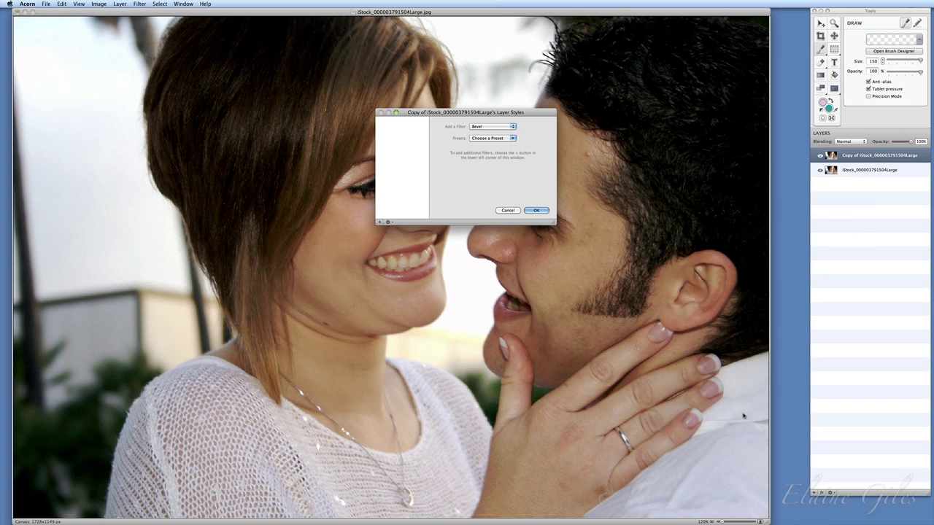
pyautogui.click(492, 127)
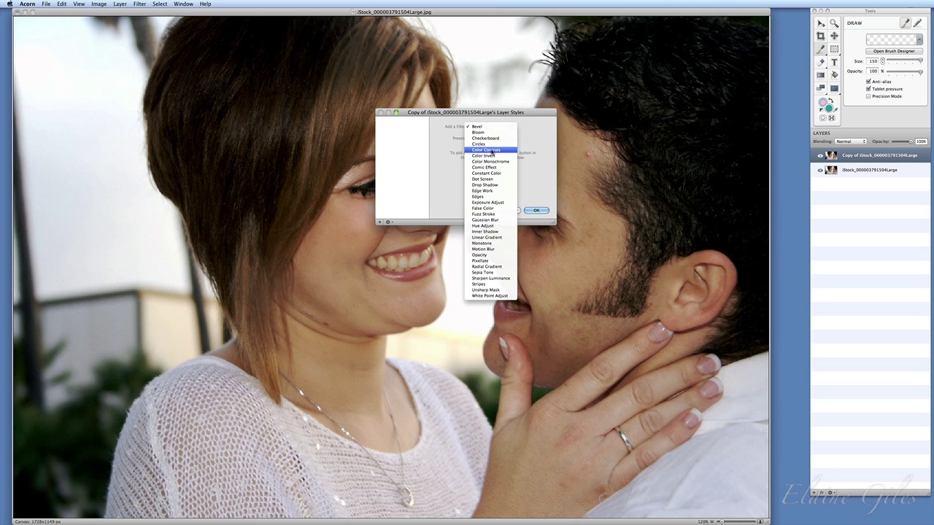
pyautogui.click(487, 149)
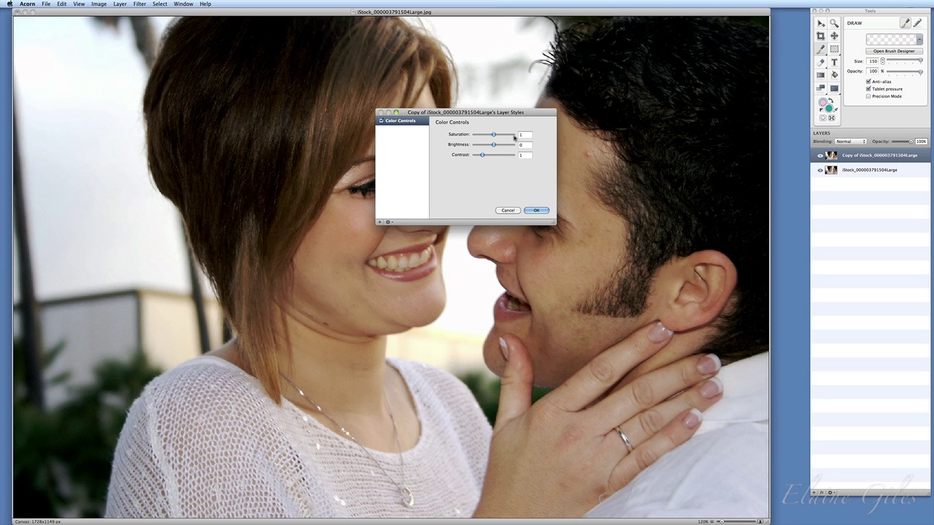
pyautogui.moveTo(500, 115); pyautogui.dragTo(162, 252)
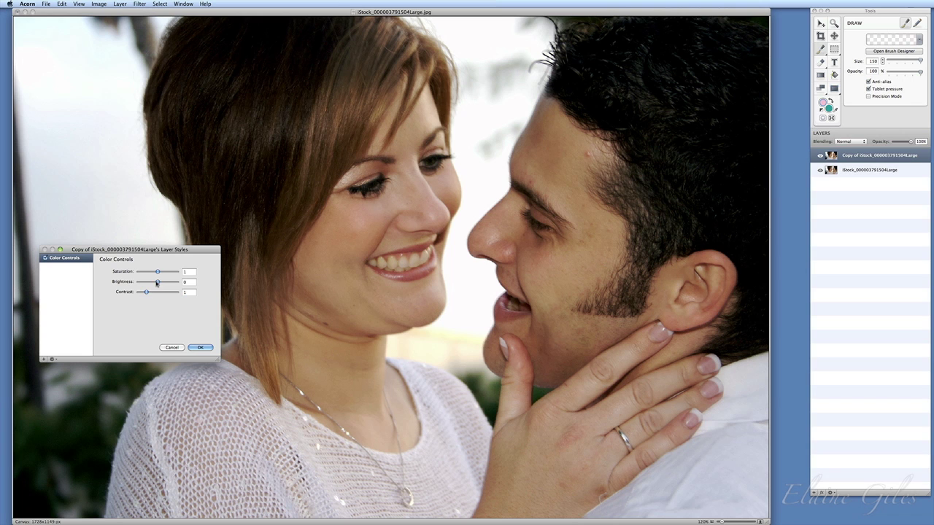
pyautogui.moveTo(157, 272); pyautogui.dragTo(141, 273)
pyautogui.moveTo(158, 284); pyautogui.dragTo(161, 283)
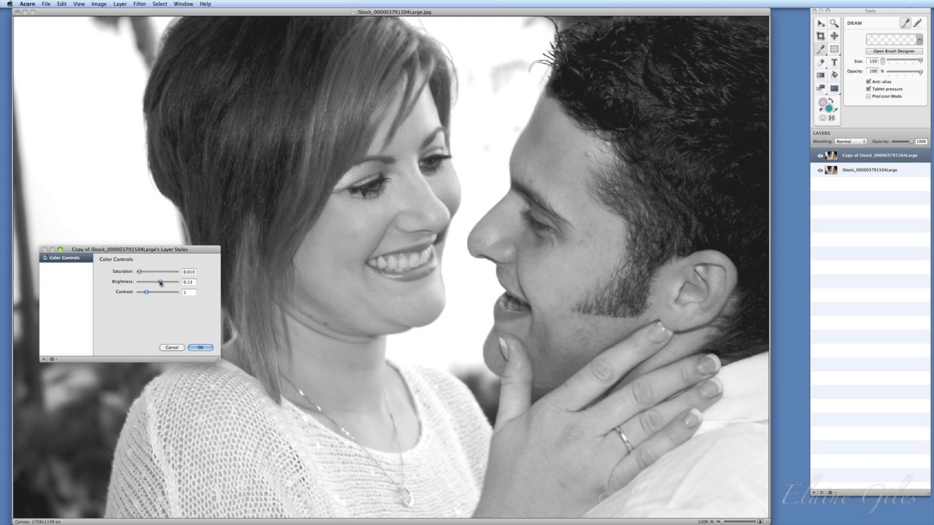
pyautogui.click(200, 347)
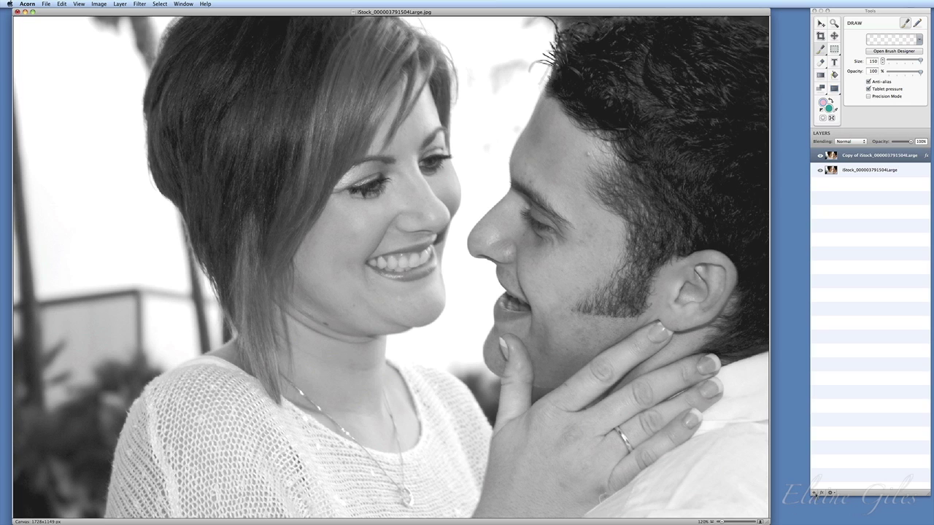
# Add a new bitmap layer and choose a crayon swatch as the paint colour
pyautogui.click(814, 493)
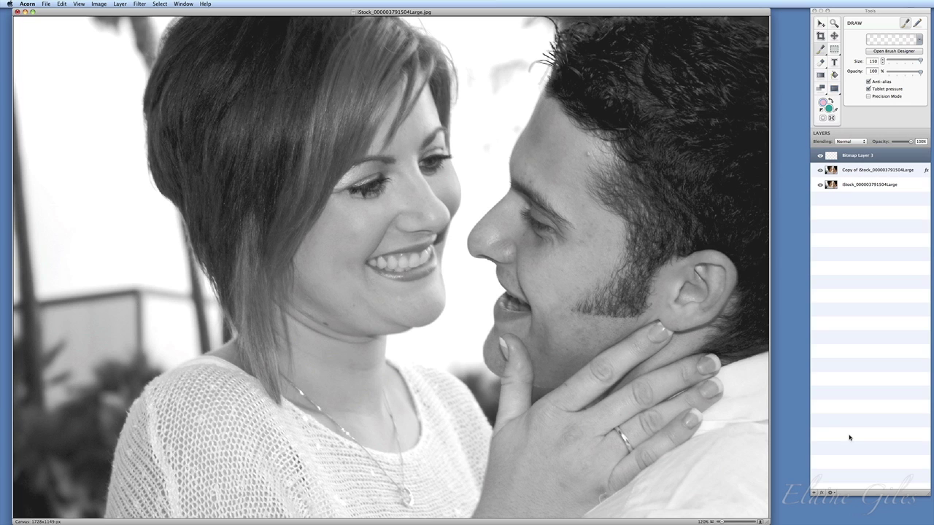
pyautogui.click(823, 102)
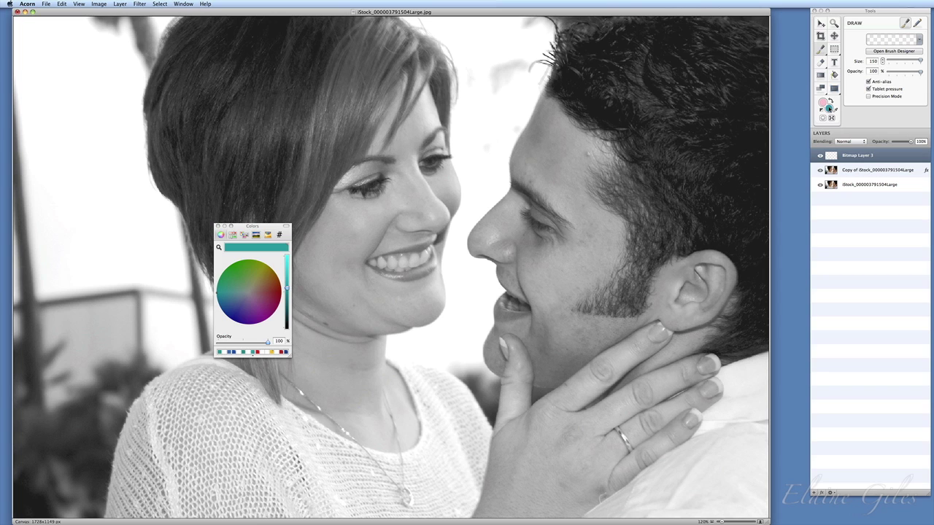
pyautogui.click(268, 235)
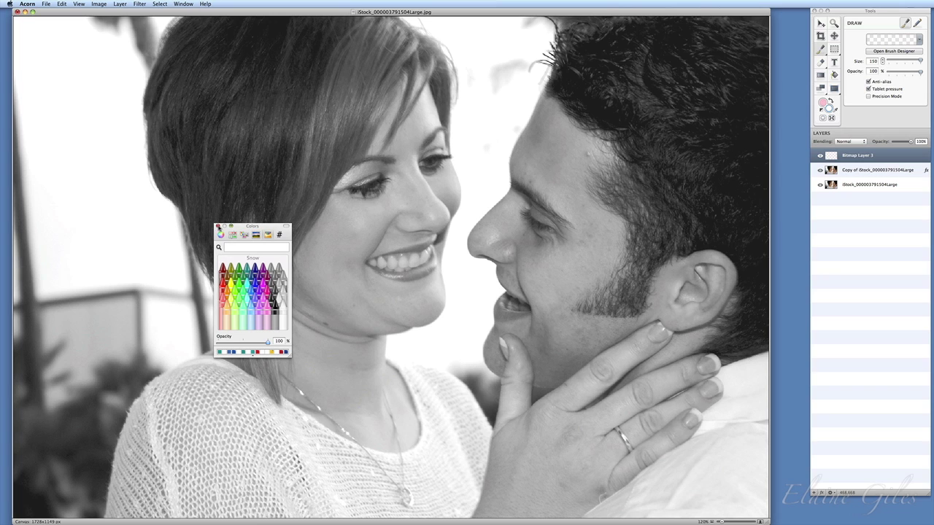
pyautogui.click(217, 227)
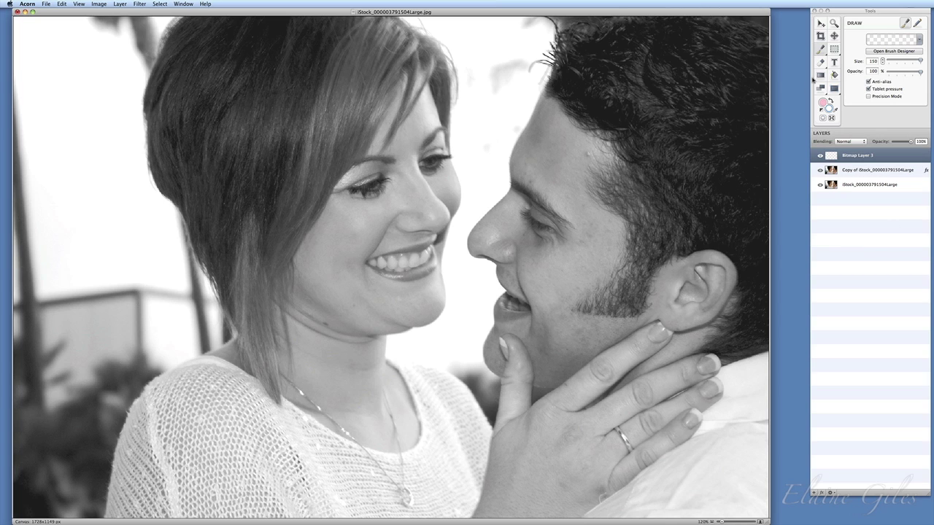
# Flood-fill Bitmap Layer 1 with solid white
pyautogui.click(829, 110)
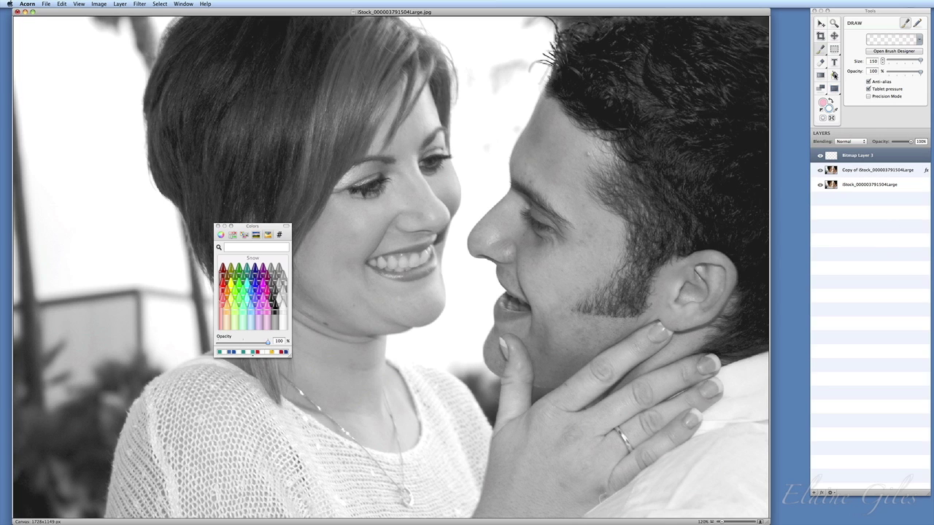
pyautogui.click(834, 75)
pyautogui.click(658, 235)
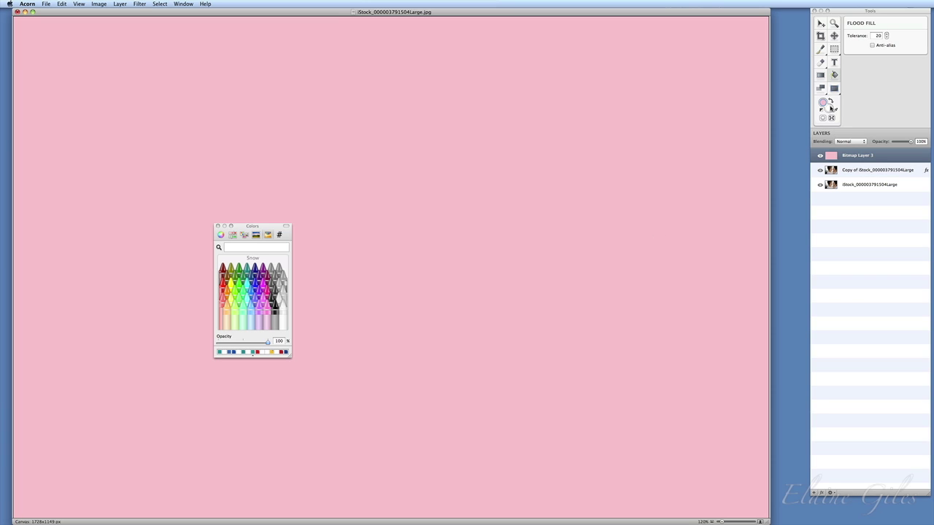
pyautogui.click(829, 101)
pyautogui.click(715, 197)
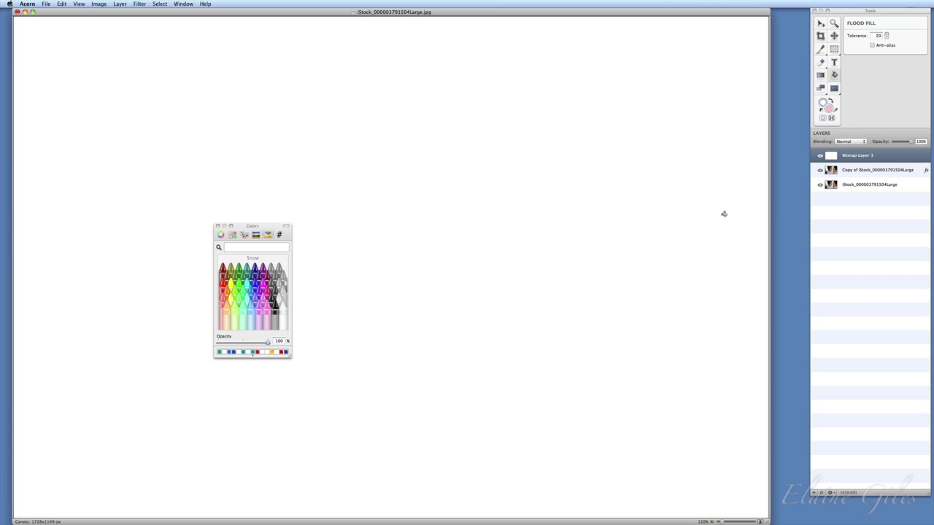
pyautogui.click(218, 226)
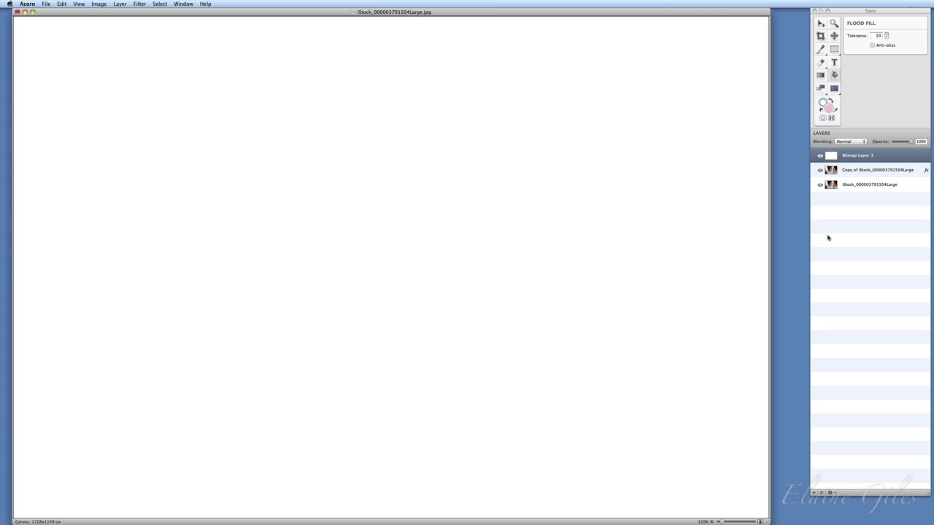
# Switch to Oval Select and lower the white layer's opacity to see the photo
pyautogui.click(835, 50)
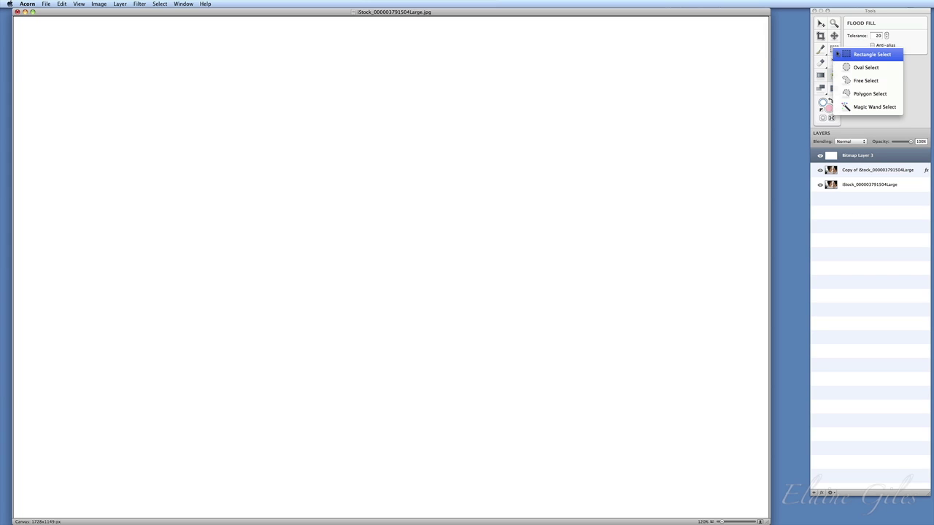
pyautogui.click(866, 67)
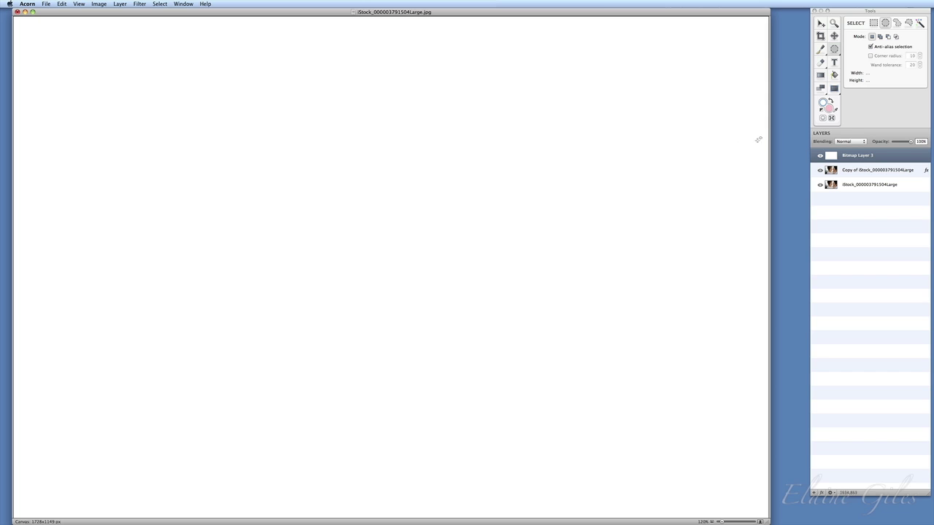
pyautogui.moveTo(909, 142); pyautogui.dragTo(901, 143)
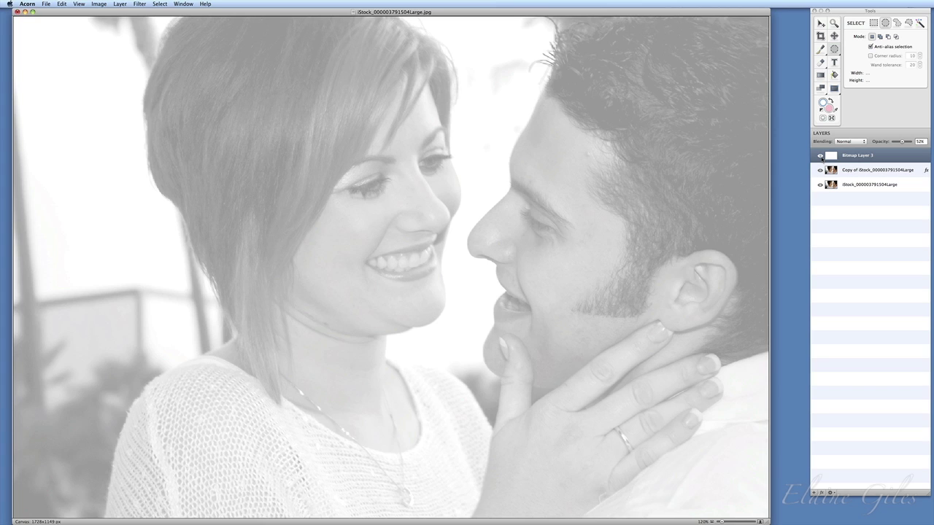
pyautogui.click(820, 155)
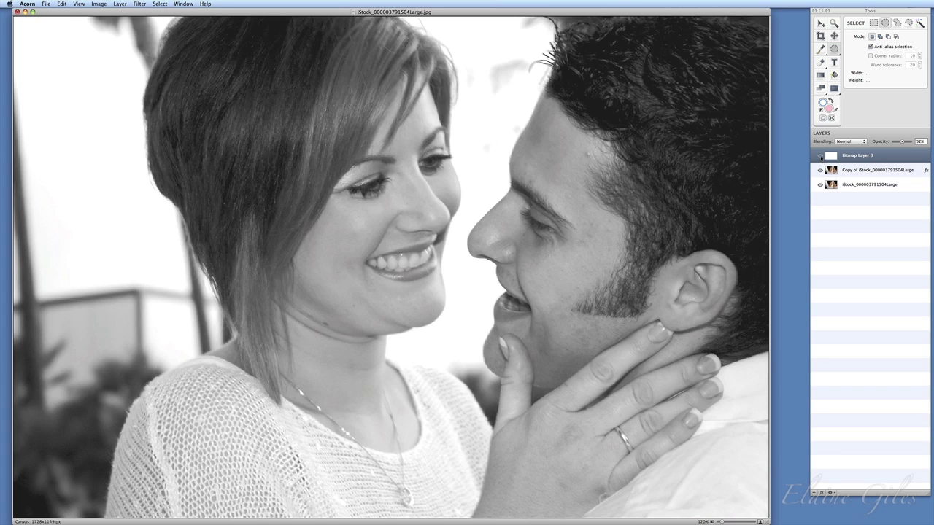
pyautogui.click(820, 156)
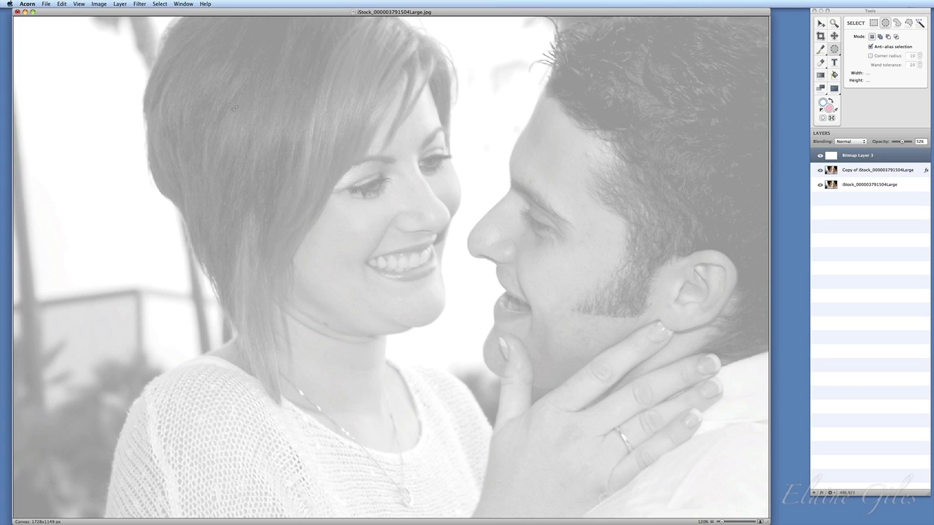
# Draw a large oval around both faces and restore the white layer's full opacity
pyautogui.moveTo(248, 99); pyautogui.dragTo(683, 455)
pyautogui.moveTo(214, 104); pyautogui.dragTo(692, 451)
pyautogui.moveTo(903, 141); pyautogui.dragTo(918, 142)
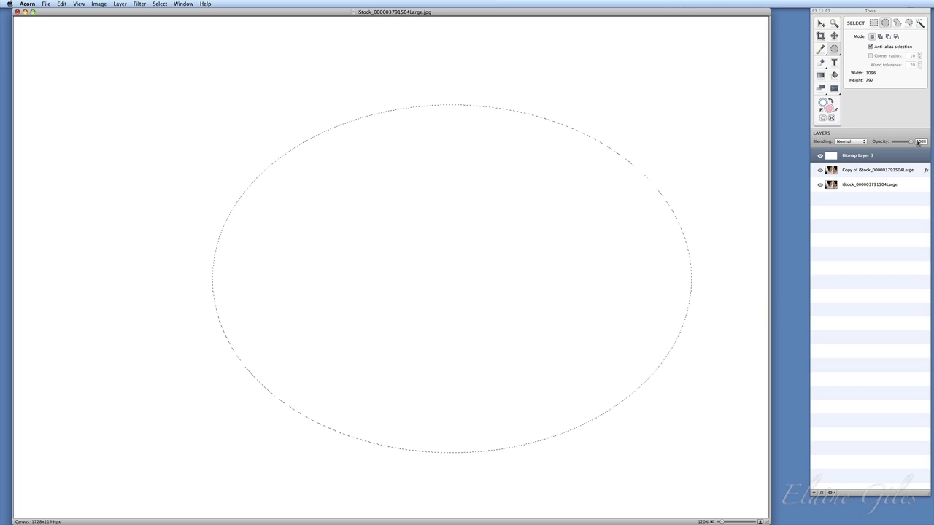
pyautogui.press('Delete')
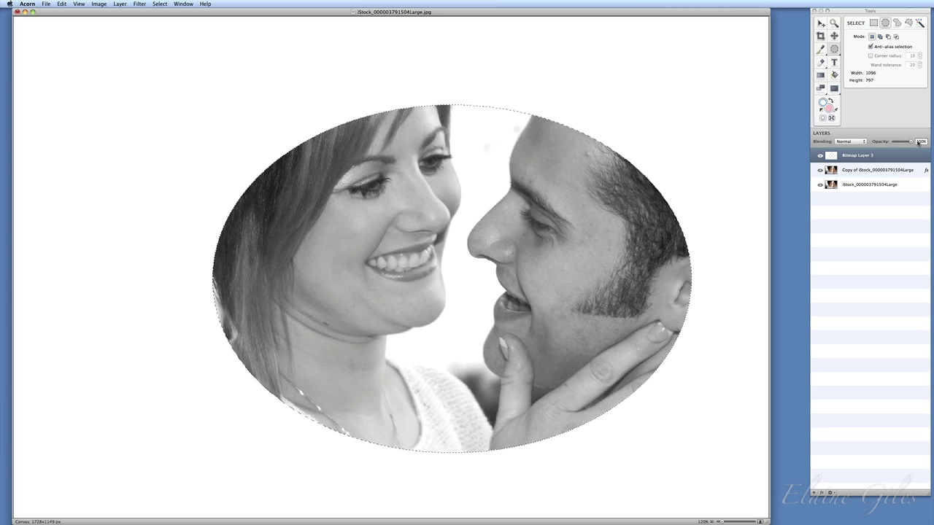
pyautogui.press('super+z')
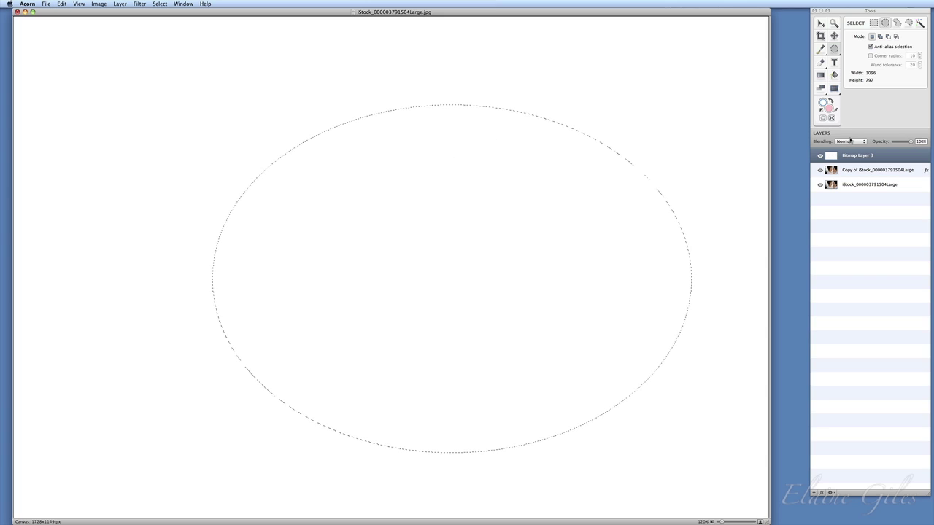
# Feather the oval selection to about 61, delete the white inside, and clear the selection
pyautogui.click(156, 3)
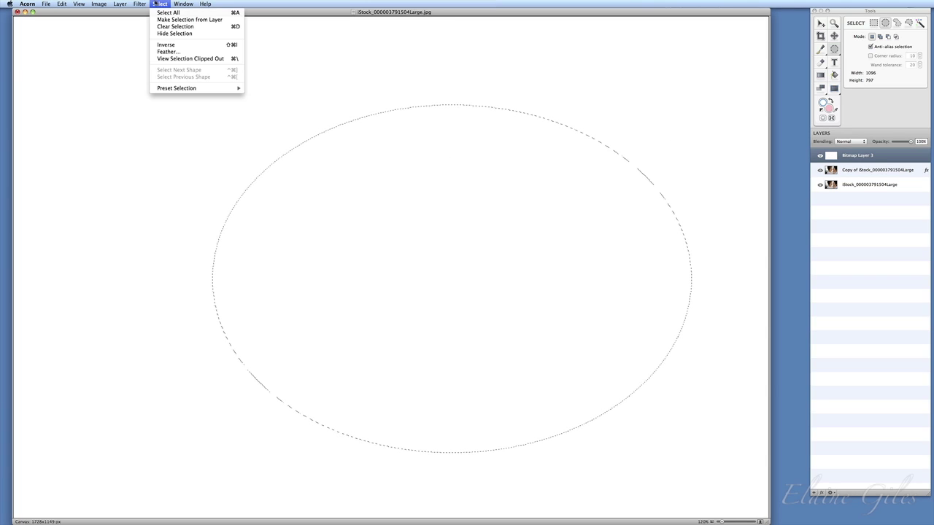
pyautogui.click(194, 53)
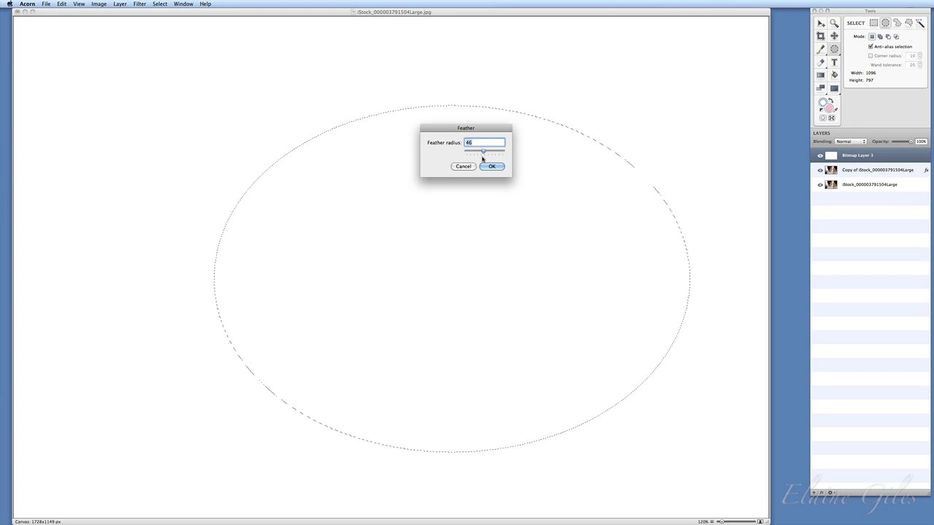
pyautogui.moveTo(482, 155); pyautogui.dragTo(492, 154)
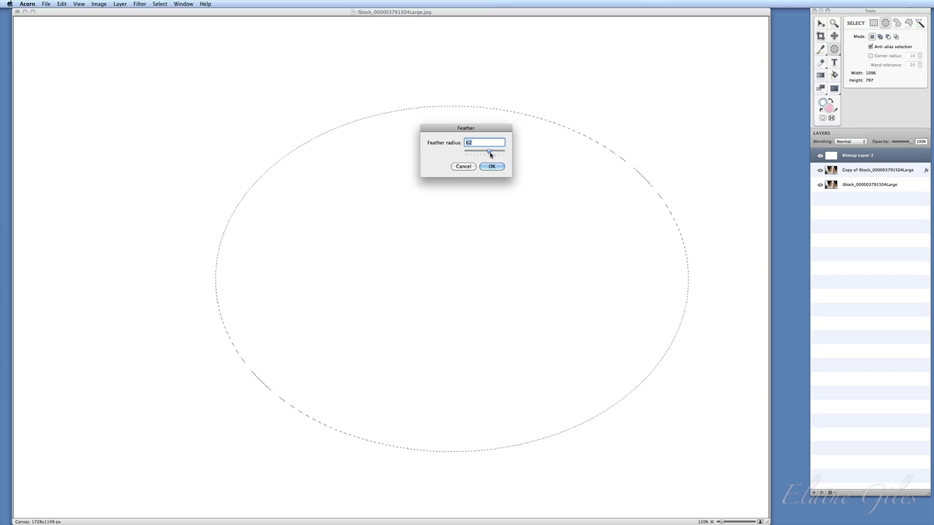
pyautogui.click(494, 167)
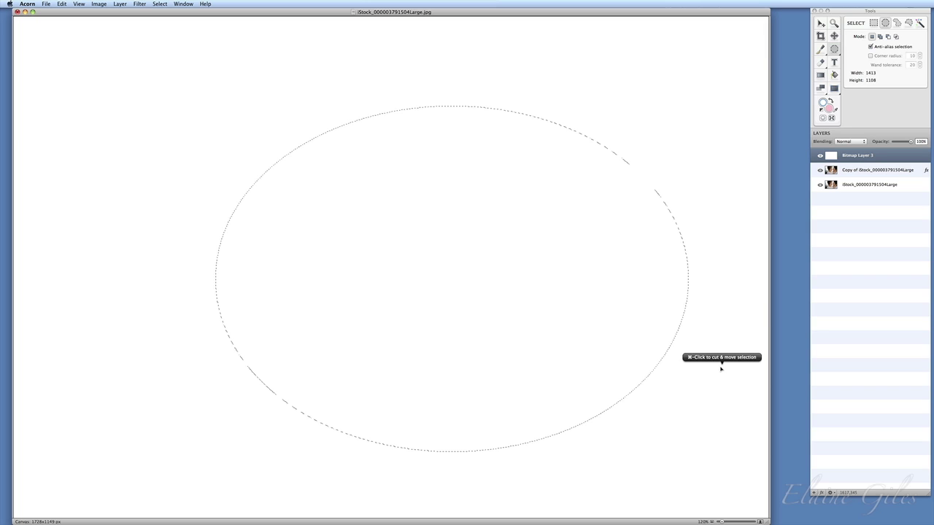
pyautogui.press('Delete')
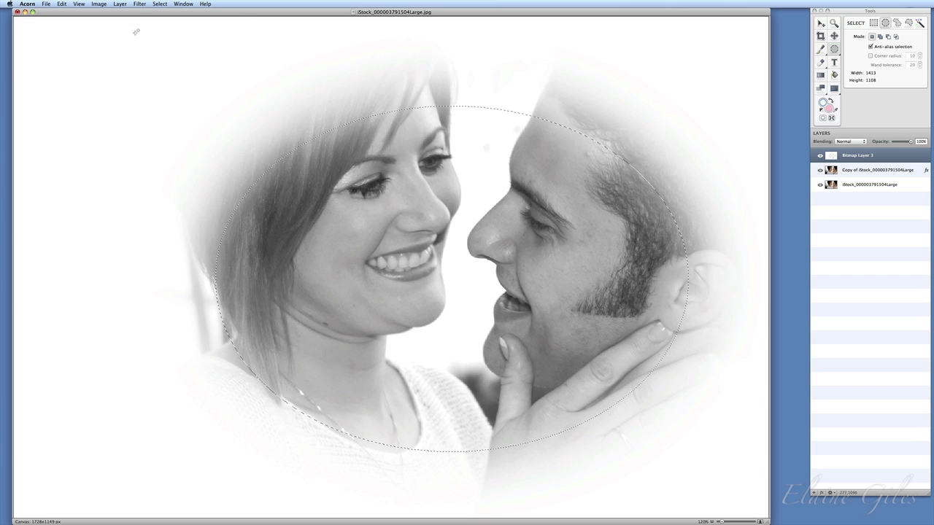
pyautogui.click(160, 4)
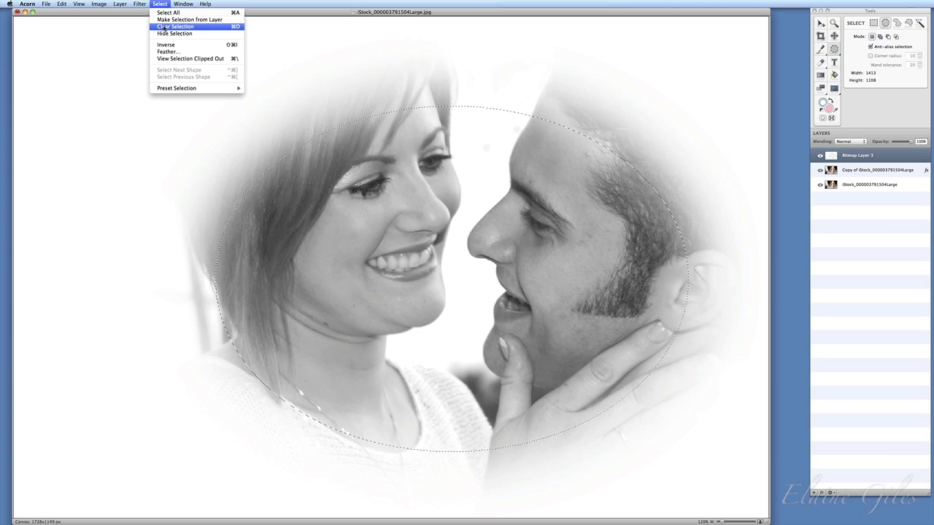
pyautogui.click(165, 27)
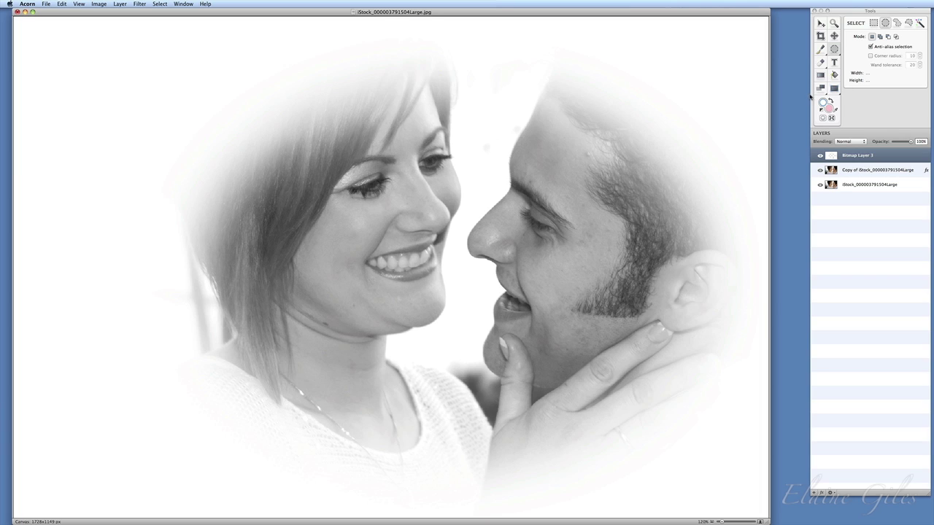
# Select the Brush tool in the Tools palette
pyautogui.click(820, 51)
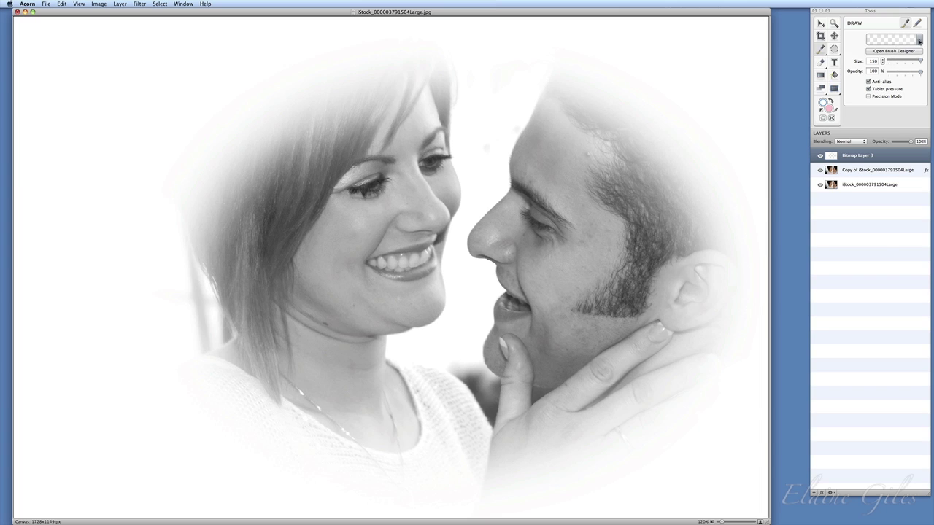
# Set up a pink Paw Prints shape brush at size 80, then test-paint a trail and undo it
pyautogui.click(921, 41)
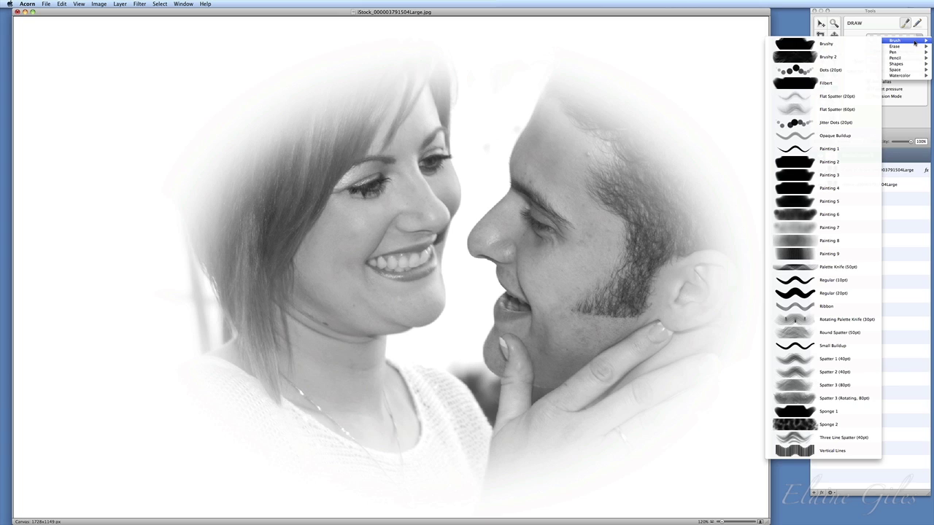
pyautogui.moveTo(905, 49)
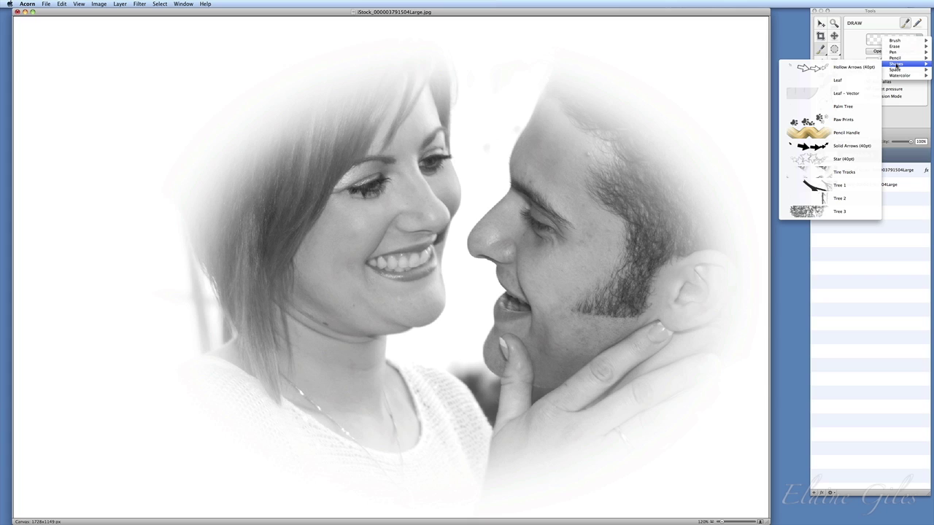
pyautogui.click(849, 119)
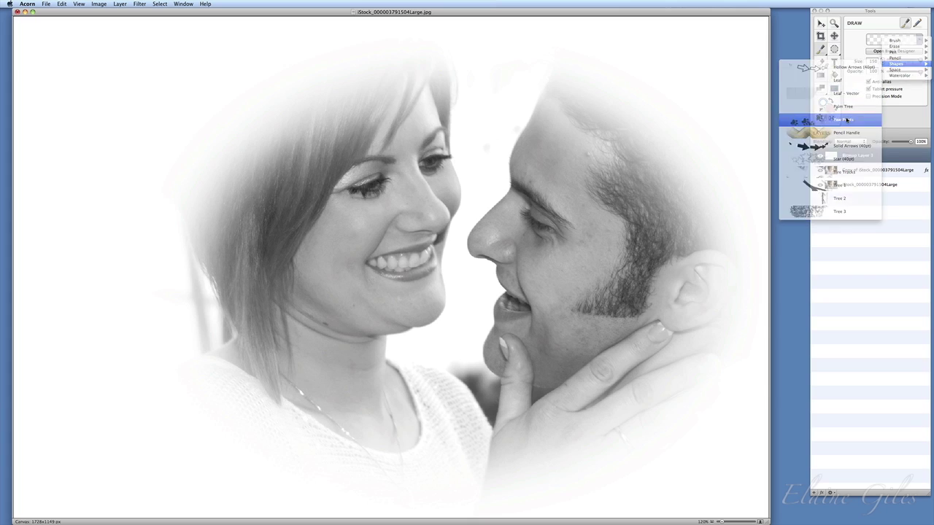
pyautogui.click(832, 102)
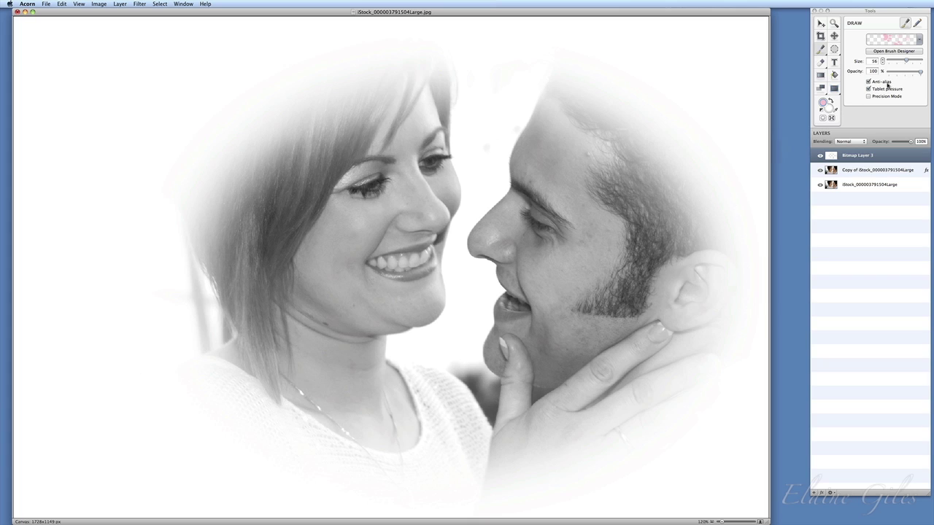
pyautogui.moveTo(883, 62); pyautogui.dragTo(914, 61)
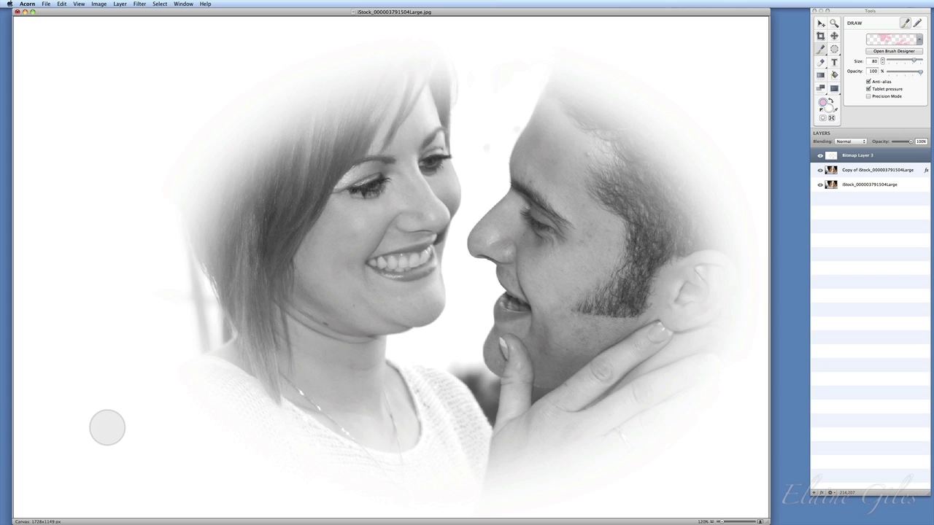
pyautogui.moveTo(107, 428)
pyautogui.mouseDown()
pyautogui.moveTo(100, 326)
pyautogui.moveTo(116, 165)
pyautogui.moveTo(152, 105)
pyautogui.moveTo(309, 78)
pyautogui.mouseUp()
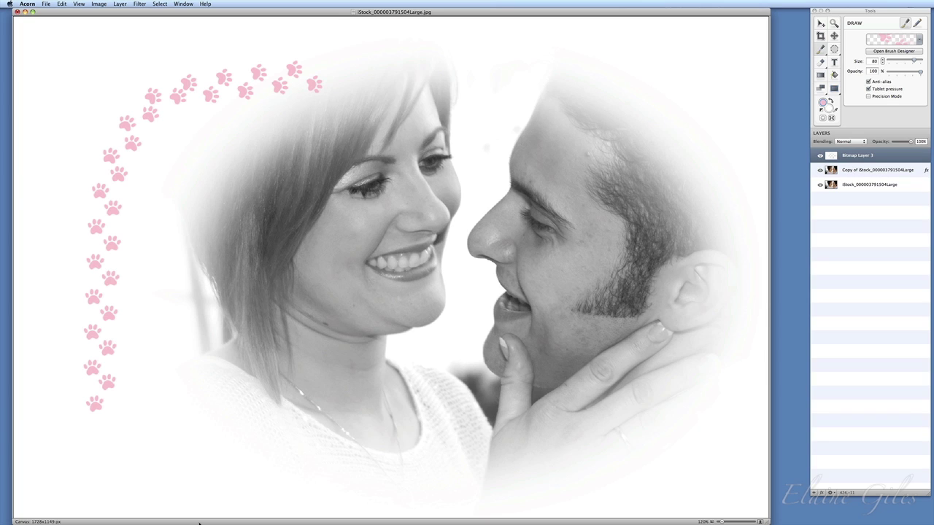
pyautogui.press('super+z')
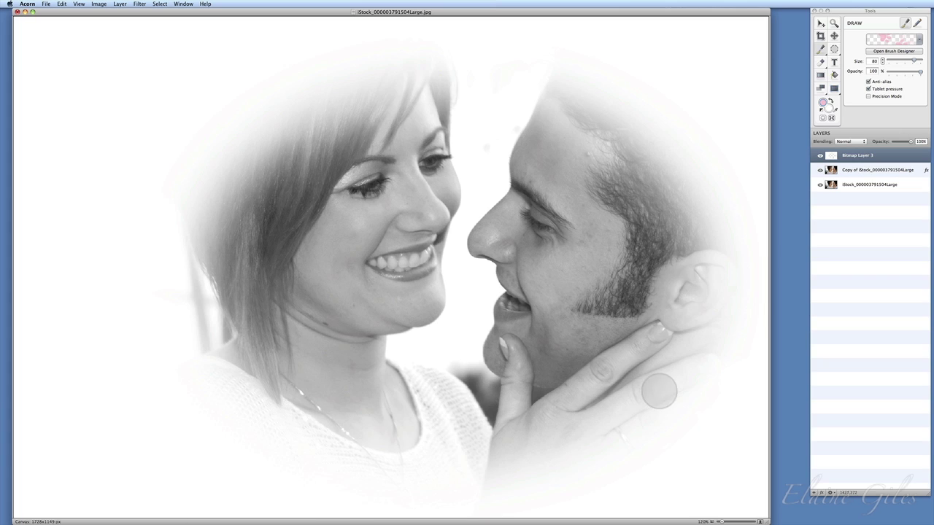
# In Brush Designer, load Chestnut Leaf.jpeg from 01 – Wedding Photo > Source – Leaf Brushes as the brush image
pyautogui.click(876, 52)
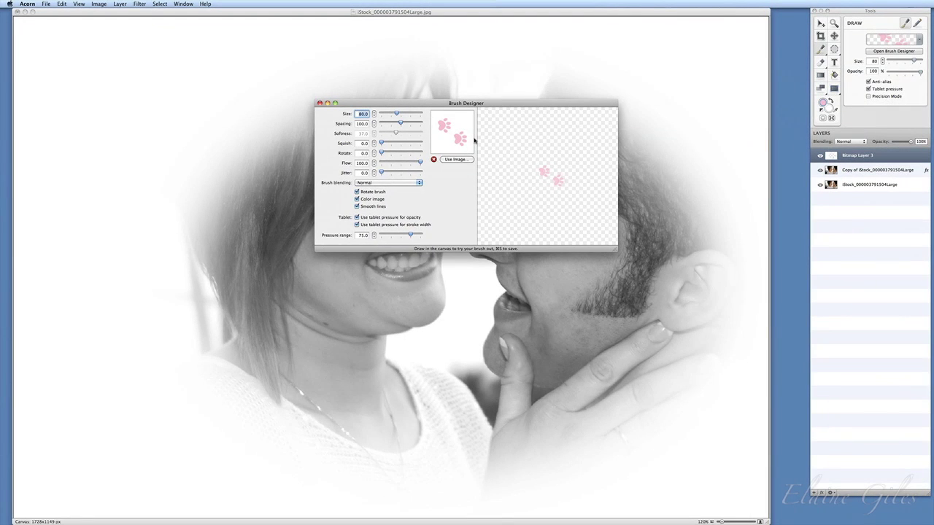
pyautogui.click(478, 146)
pyautogui.click(455, 160)
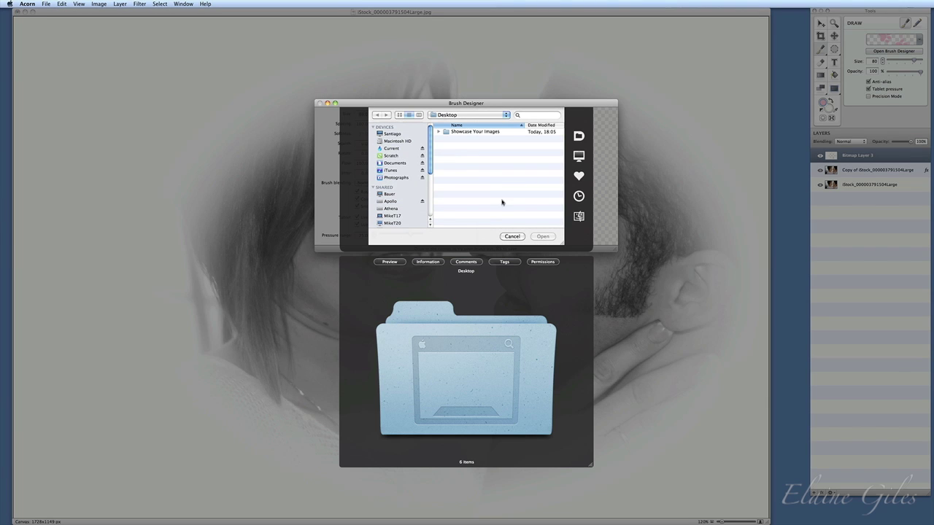
pyautogui.moveTo(564, 245); pyautogui.dragTo(629, 311)
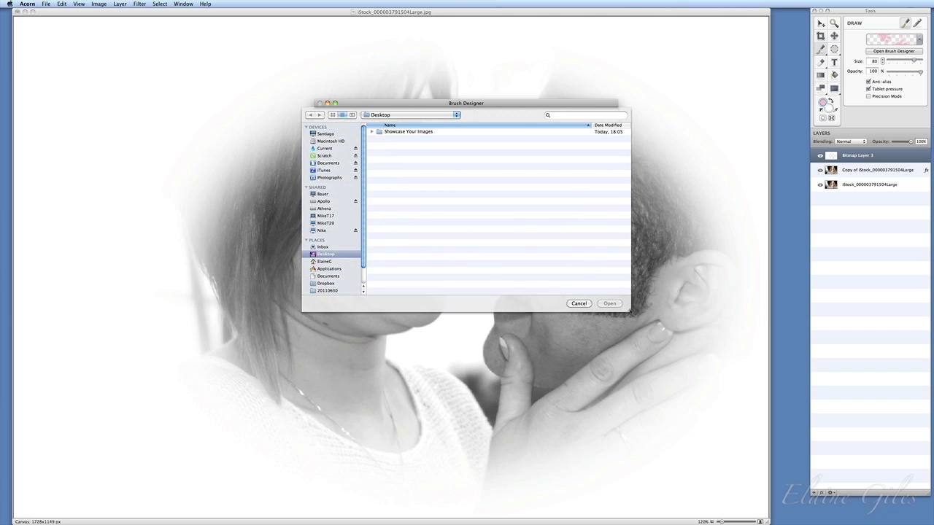
pyautogui.doubleClick(399, 132)
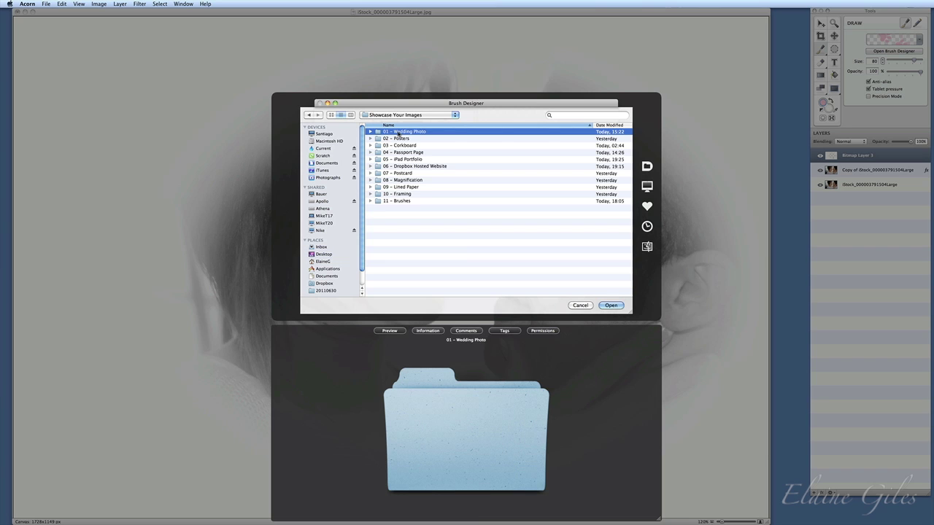
pyautogui.doubleClick(402, 133)
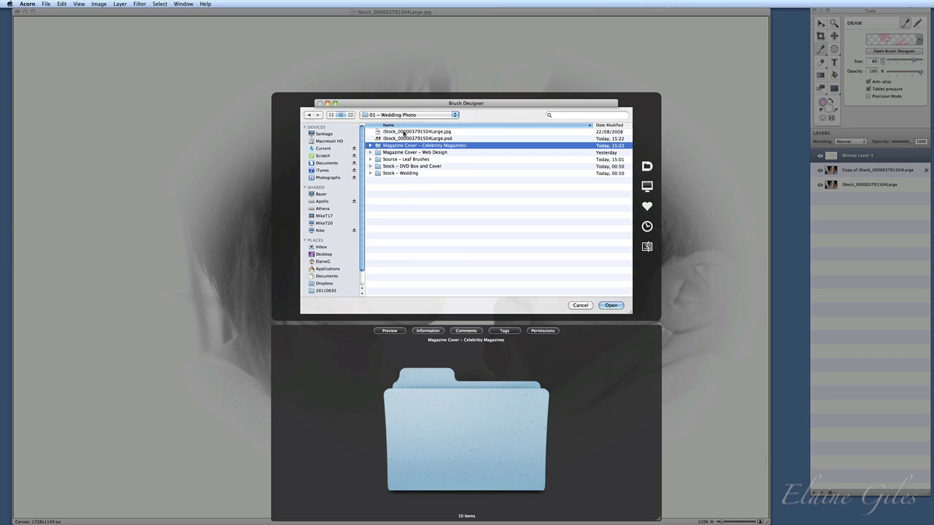
pyautogui.click(413, 159)
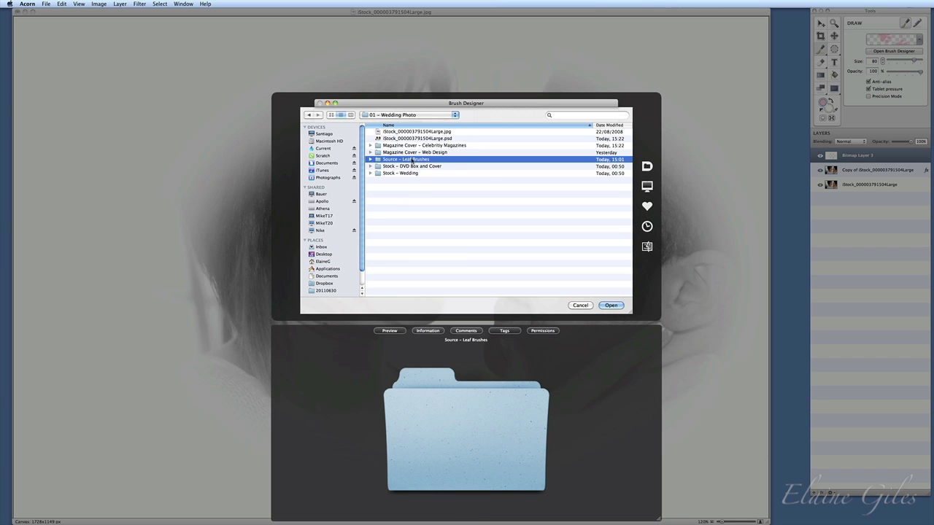
pyautogui.doubleClick(413, 160)
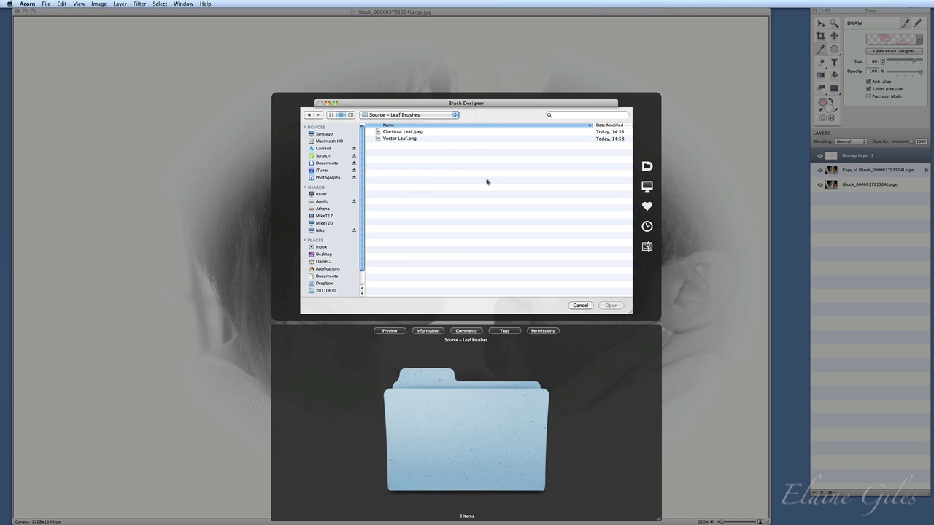
pyautogui.click(405, 132)
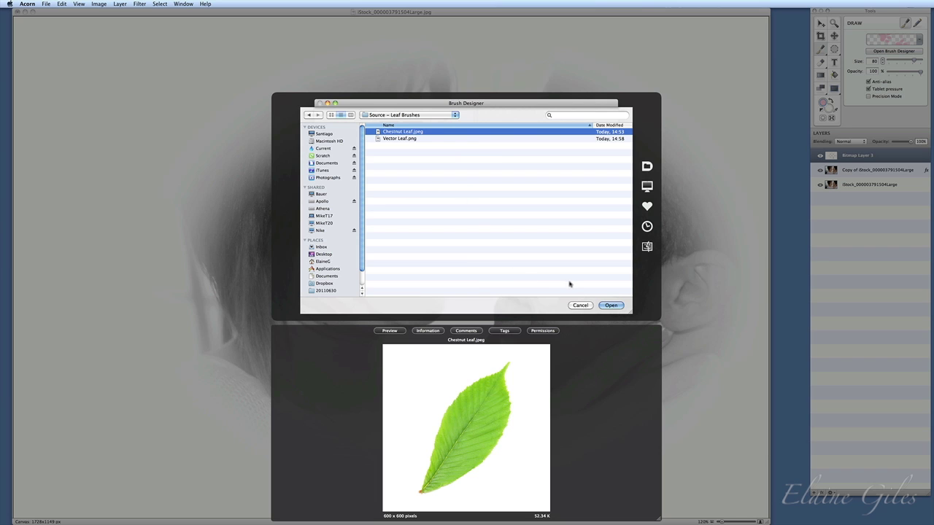
pyautogui.click(612, 306)
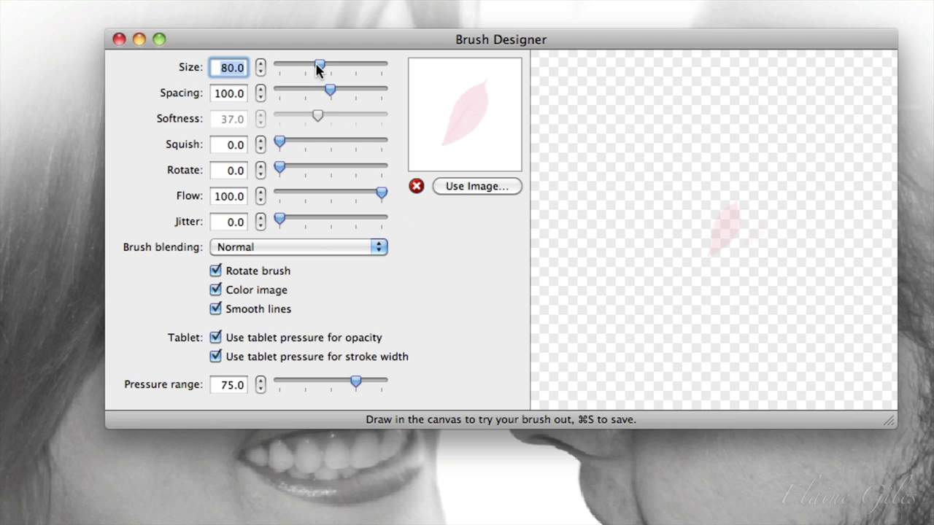
# Raise the leaf brush size to 150 and experiment with the Squish and Flow sliders
pyautogui.moveTo(318, 65); pyautogui.dragTo(355, 67)
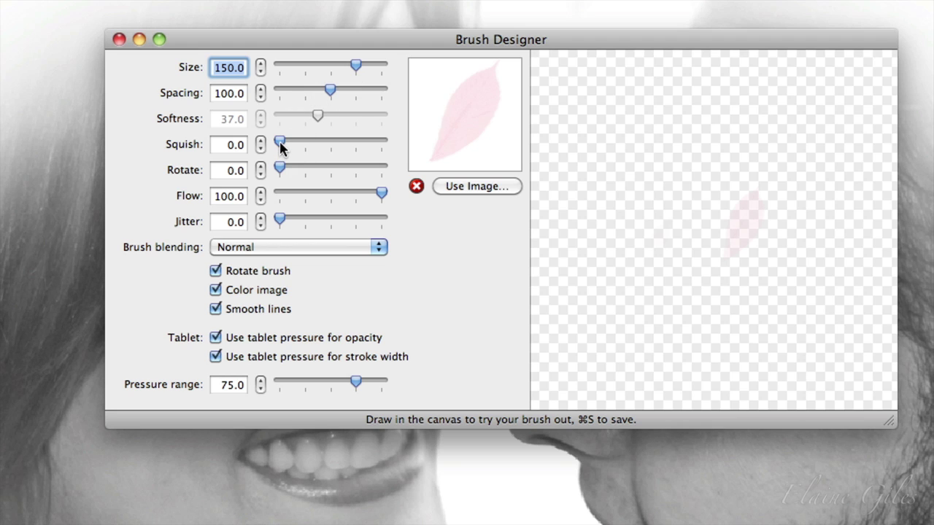
pyautogui.moveTo(282, 146)
pyautogui.mouseDown()
pyautogui.moveTo(369, 146)
pyautogui.moveTo(277, 146)
pyautogui.moveTo(285, 169)
pyautogui.moveTo(311, 168)
pyautogui.moveTo(280, 166)
pyautogui.mouseUp()
pyautogui.moveTo(382, 192)
pyautogui.mouseDown()
pyautogui.moveTo(333, 193)
pyautogui.moveTo(385, 197)
pyautogui.mouseUp()
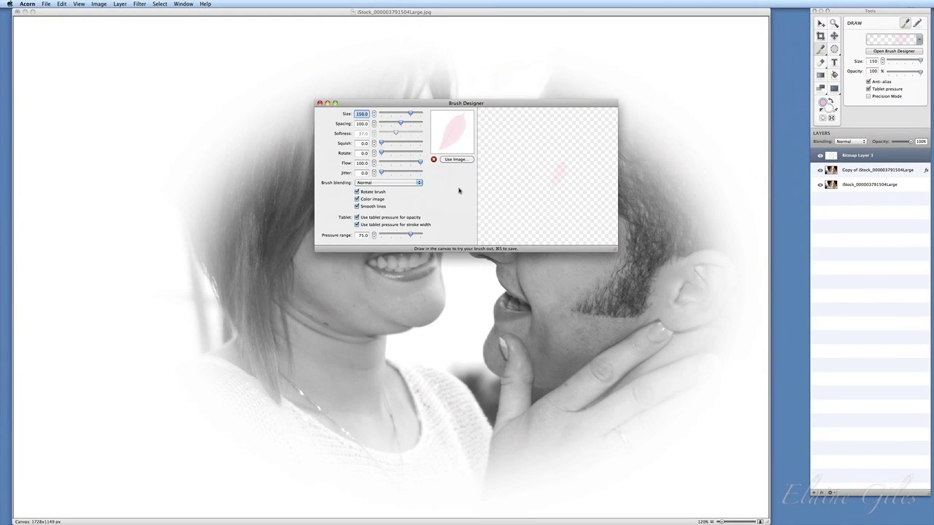
# Close Brush Designer and stamp five pink chestnut leaves down the photo's left side
pyautogui.press('super+w')
pyautogui.click(135, 143)
pyautogui.click(108, 264)
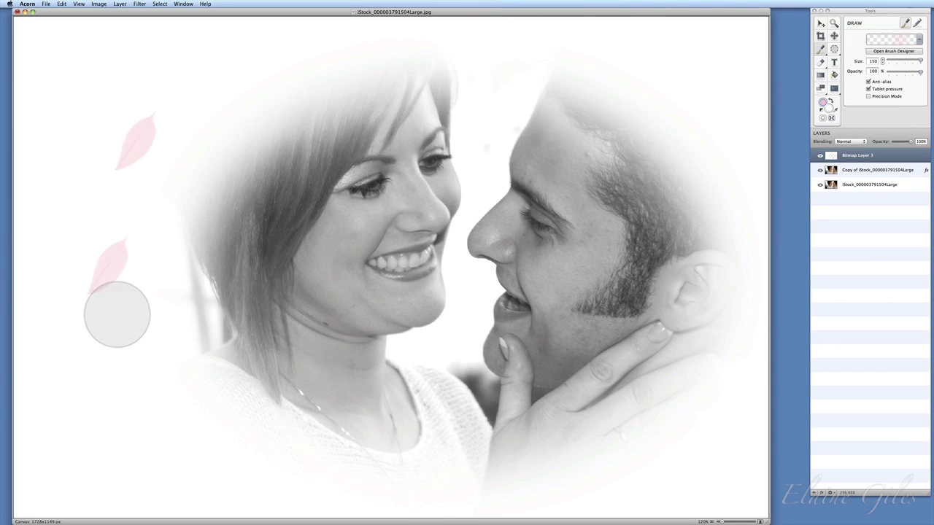
pyautogui.click(167, 377)
pyautogui.click(86, 365)
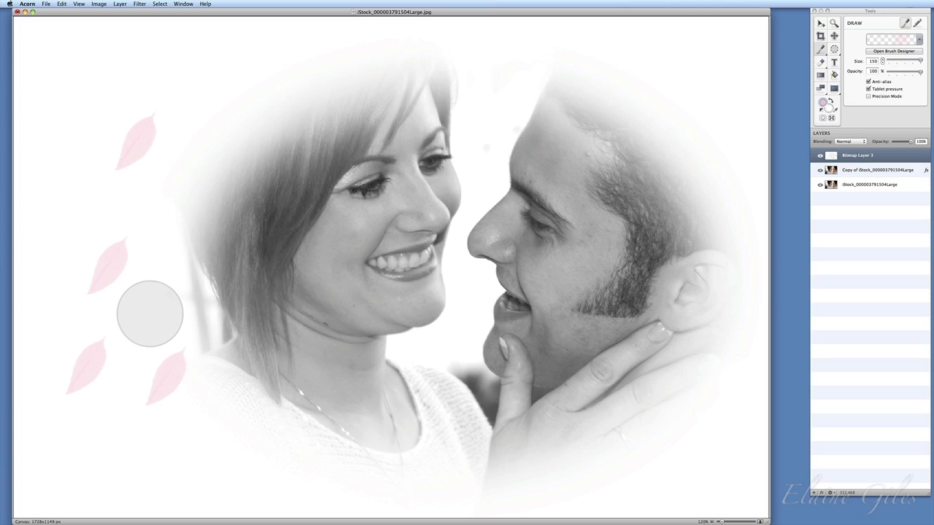
pyautogui.click(138, 312)
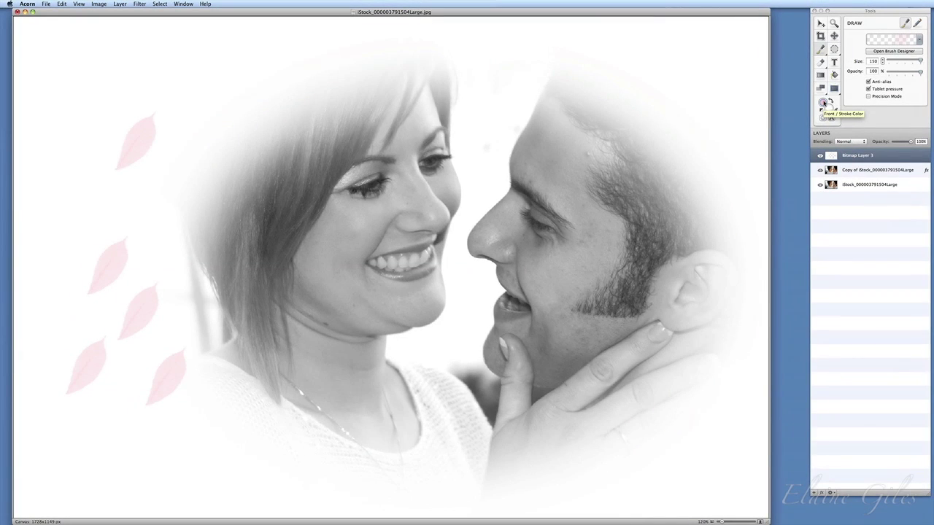
# Save the chestnut leaf brush as 'Wedding Leaf' in the Shapes category, then close Brush Designer
pyautogui.click(893, 50)
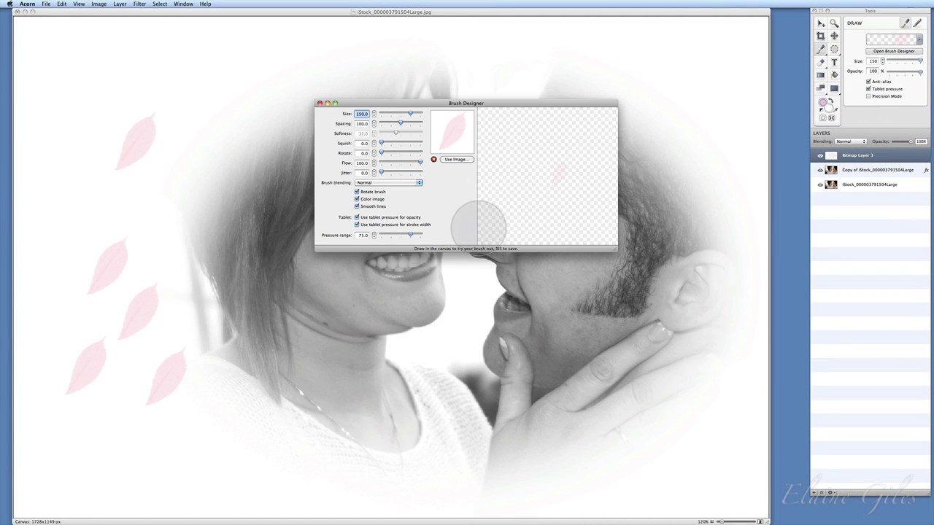
pyautogui.press('super+s')
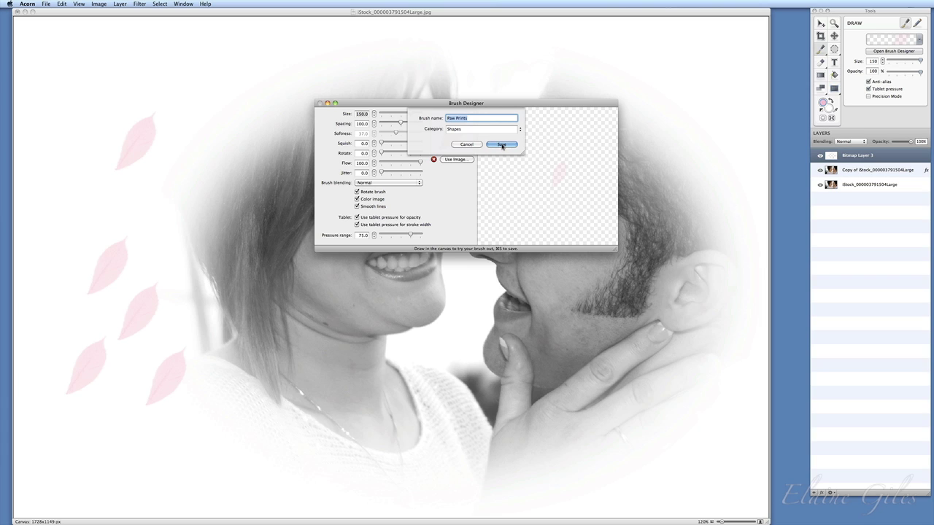
pyautogui.write('Wedding Leaf')
pyautogui.click(501, 144)
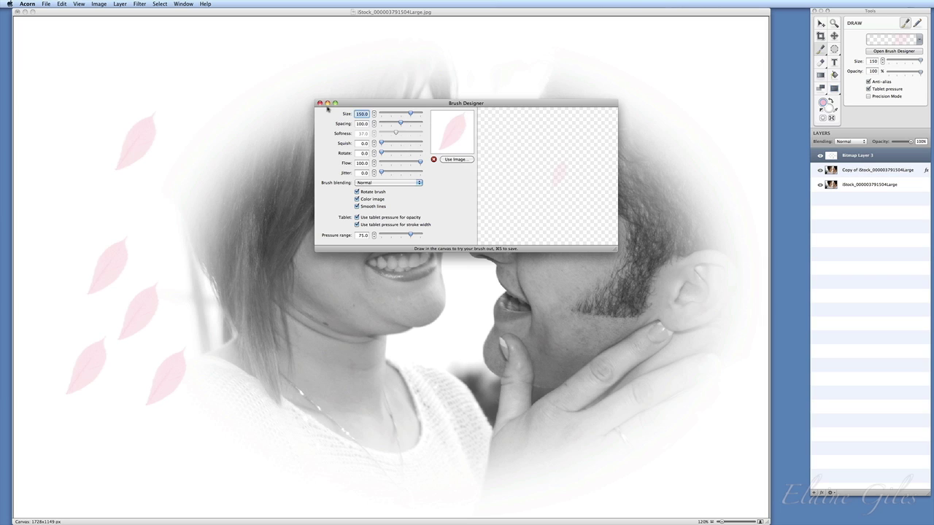
pyautogui.click(320, 103)
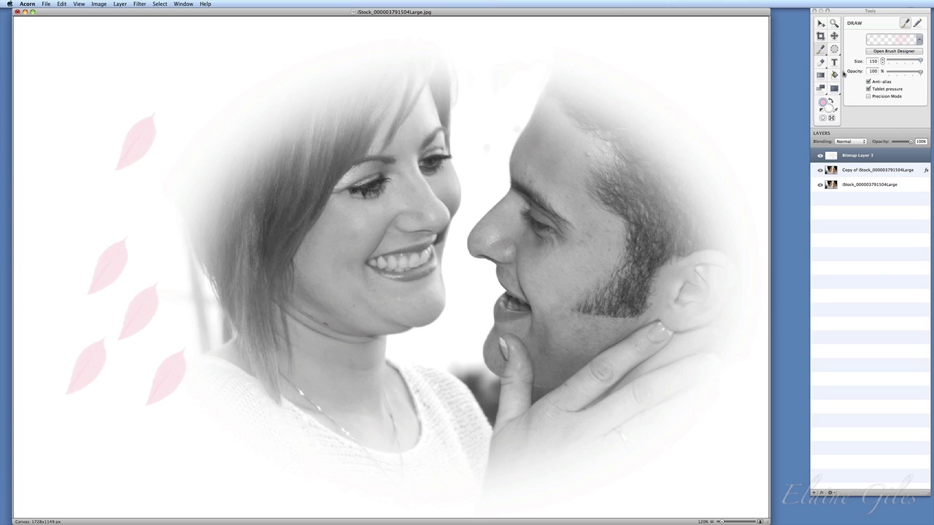
# Browse the saved brushes without changing brush, then stamp two pink leaves at the upper left
pyautogui.click(919, 41)
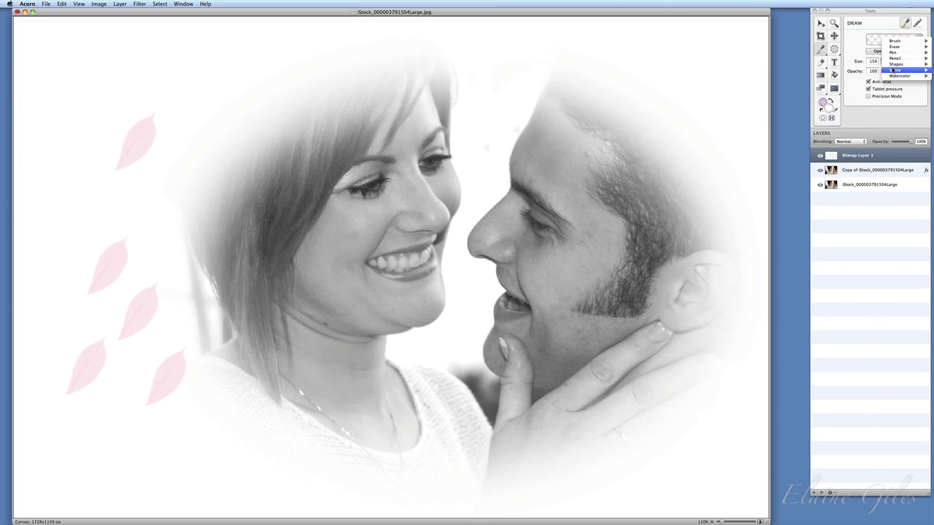
pyautogui.moveTo(897, 65)
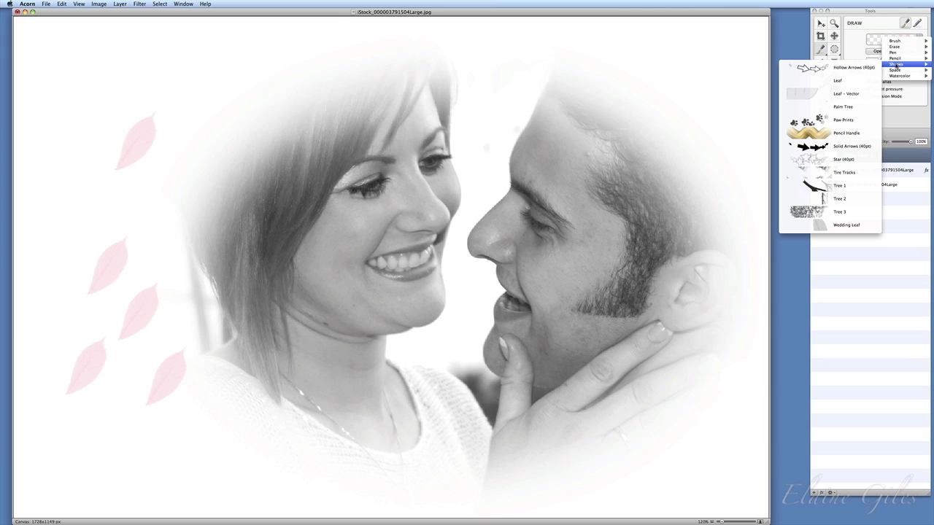
pyautogui.click(105, 213)
pyautogui.click(77, 146)
pyautogui.click(46, 250)
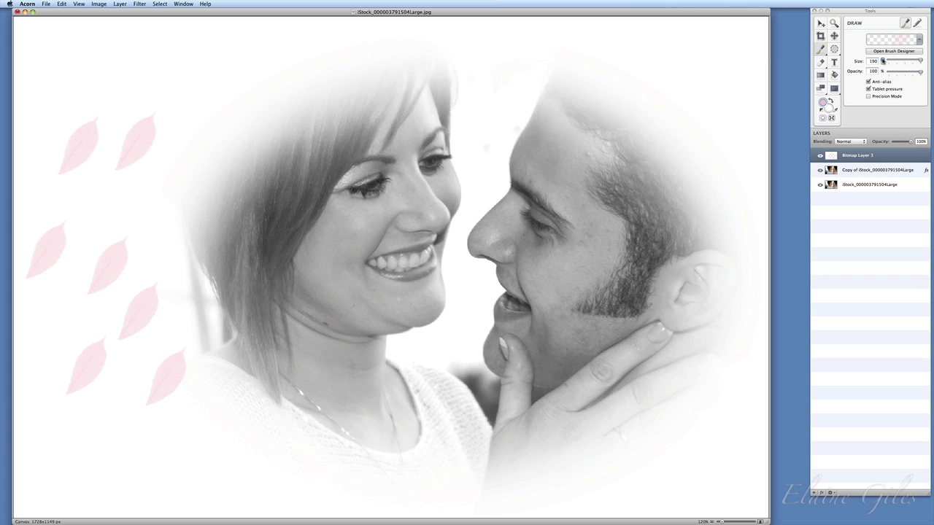
# Set the brush size to 250
pyautogui.click(872, 61)
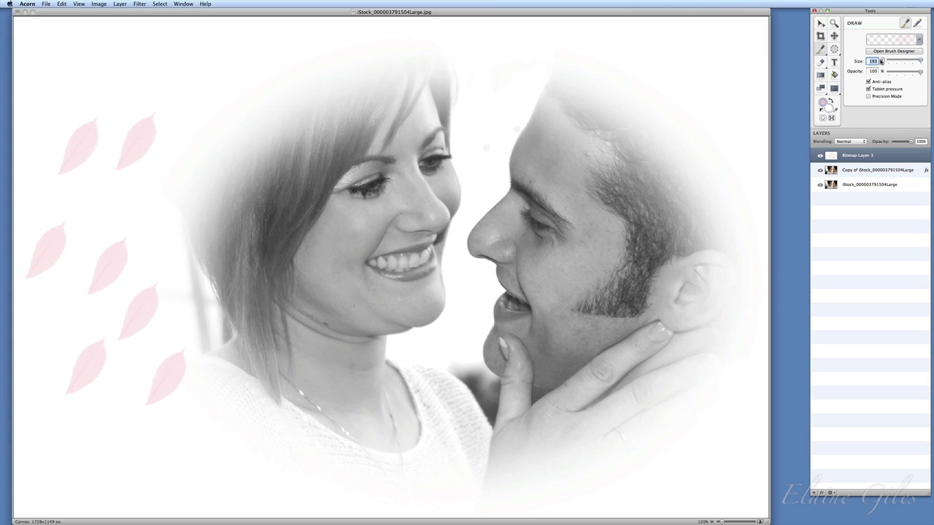
pyautogui.write('250')
pyautogui.press('Return')
# Stamp large pink leaves along the bottom edge, in the lower-left corner and across the top left
pyautogui.click(390, 450)
pyautogui.click(275, 446)
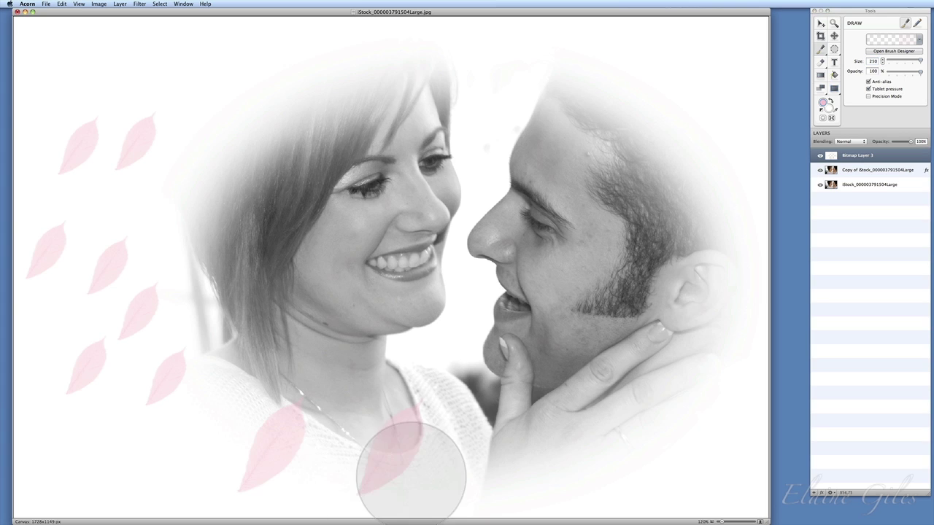
pyautogui.click(526, 452)
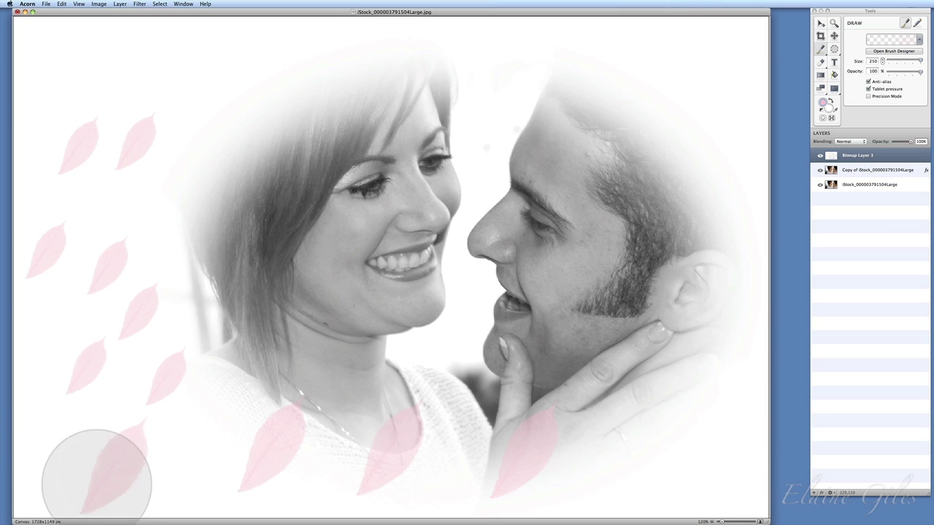
pyautogui.click(58, 448)
pyautogui.click(78, 485)
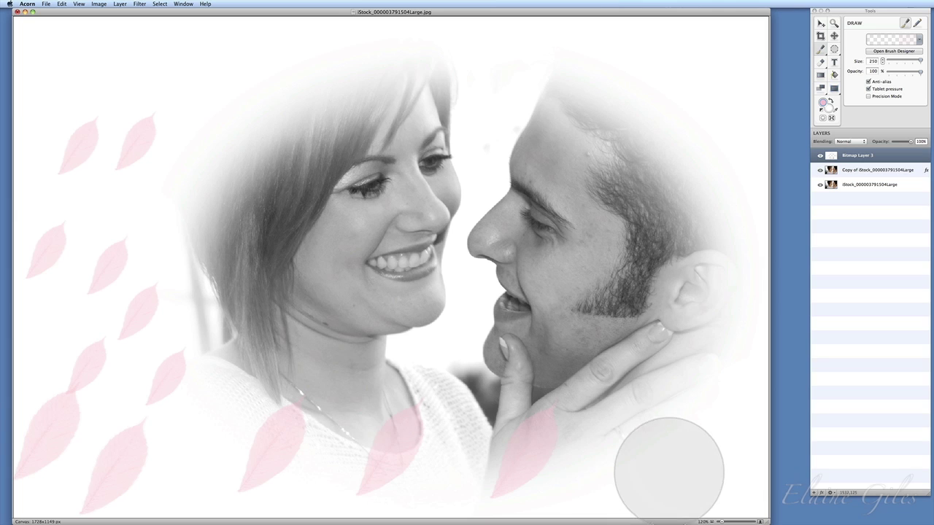
pyautogui.click(195, 68)
pyautogui.click(91, 62)
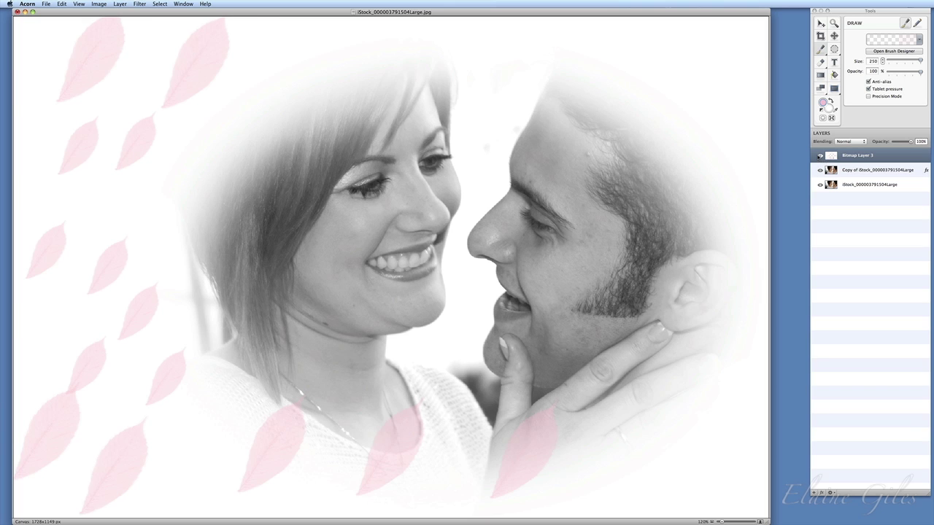
pyautogui.click(820, 155)
pyautogui.click(820, 170)
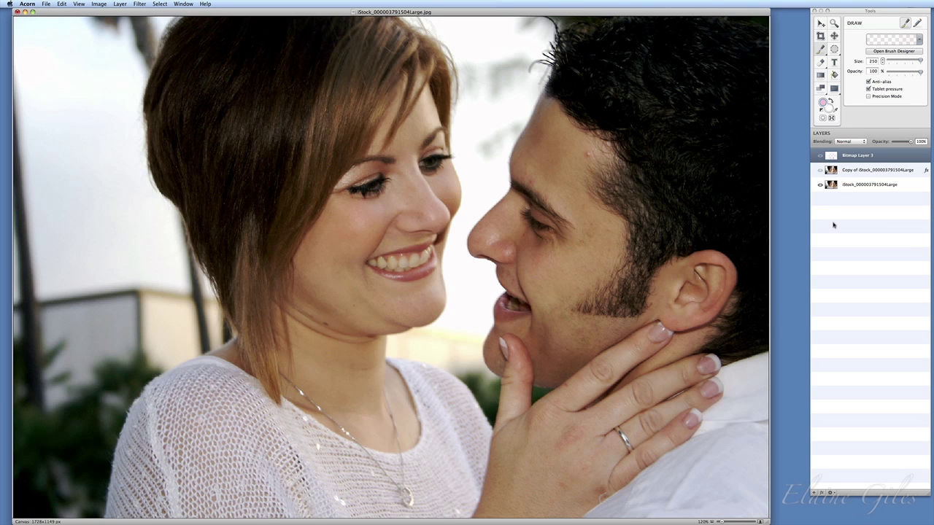
pyautogui.click(820, 170)
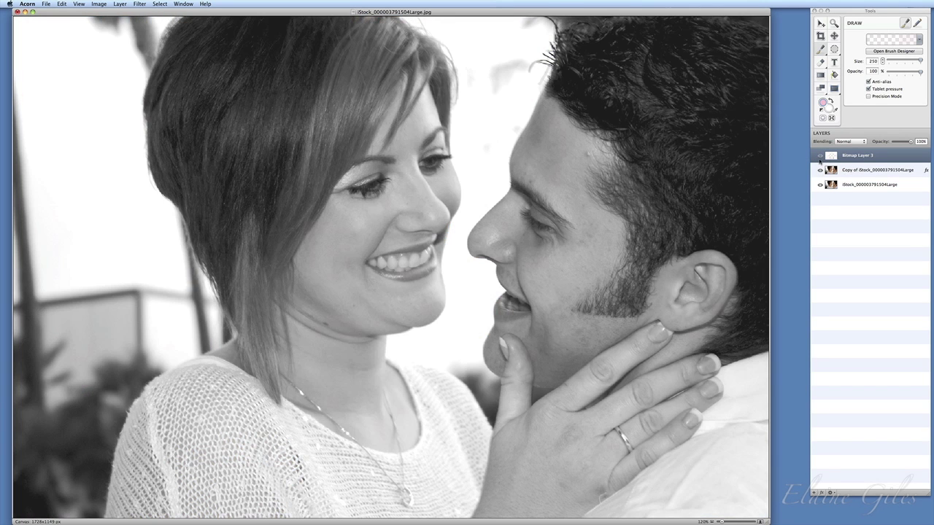
pyautogui.click(820, 155)
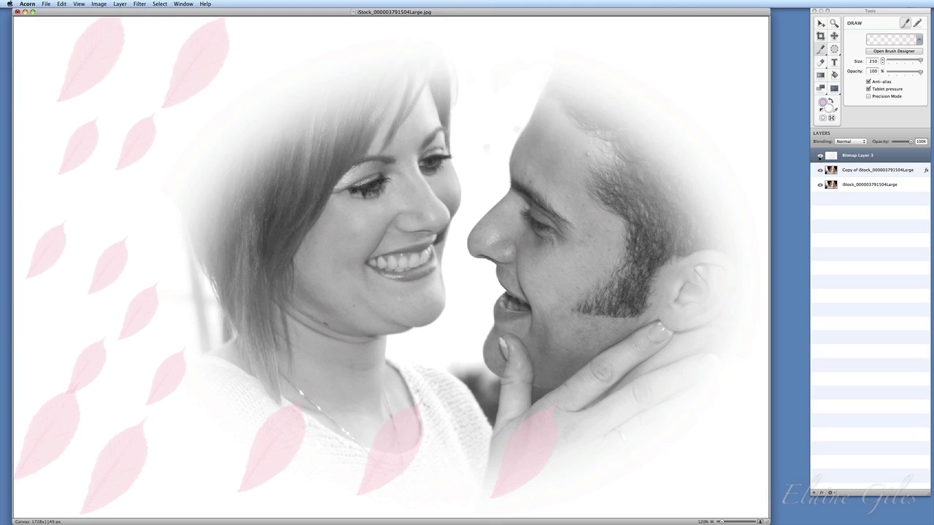